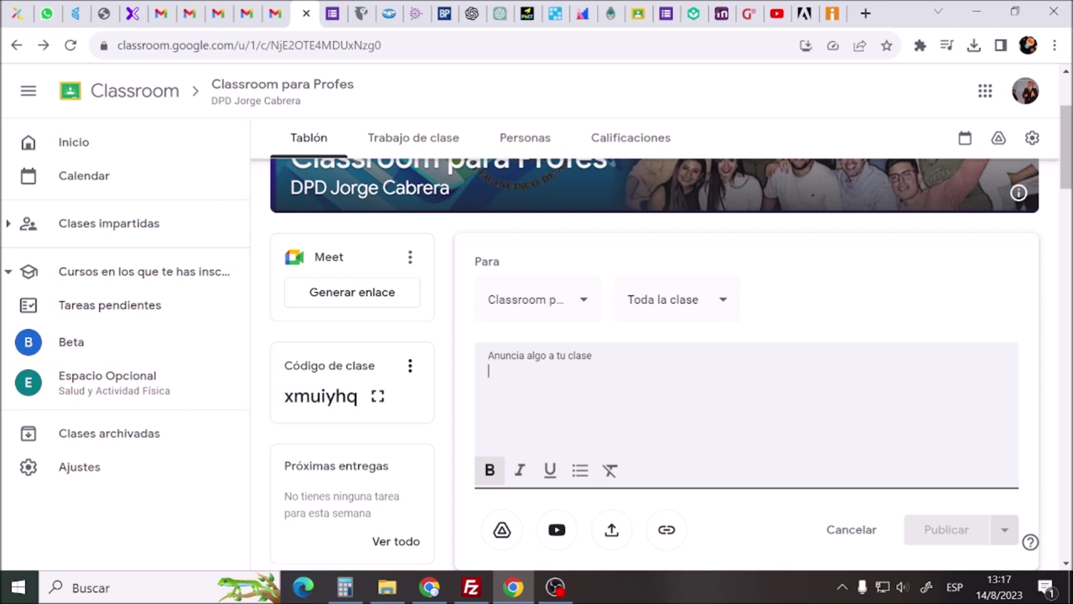
Draft the class announcement "¿Cuándo será la próxima fiesta?" and look through the classes it can be posted to
text(¿Cuándo será la próxima fiesta?)
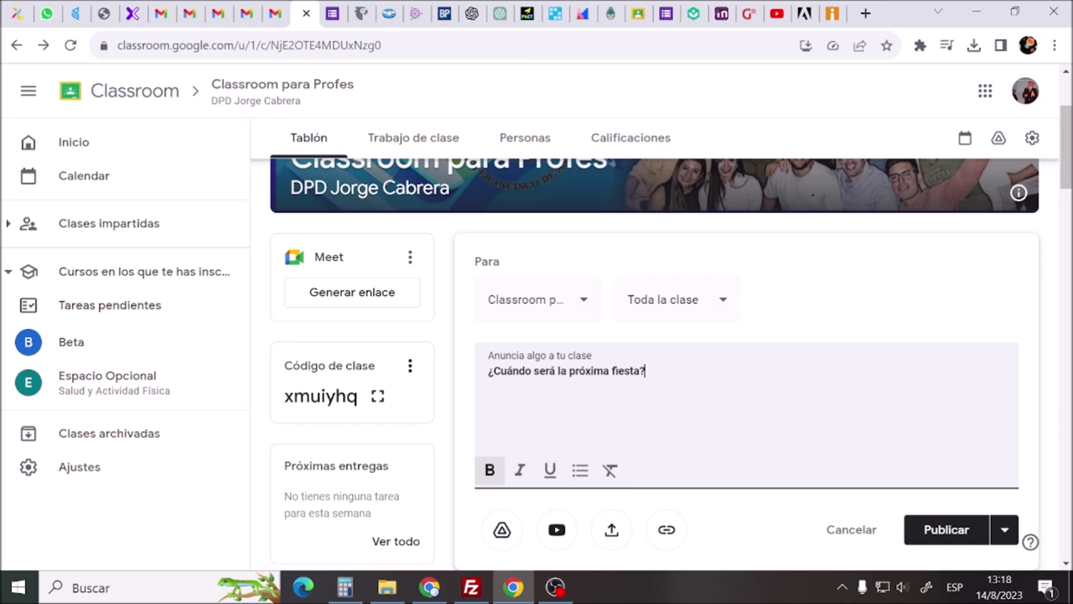
scroll(654, 335, up, 1)
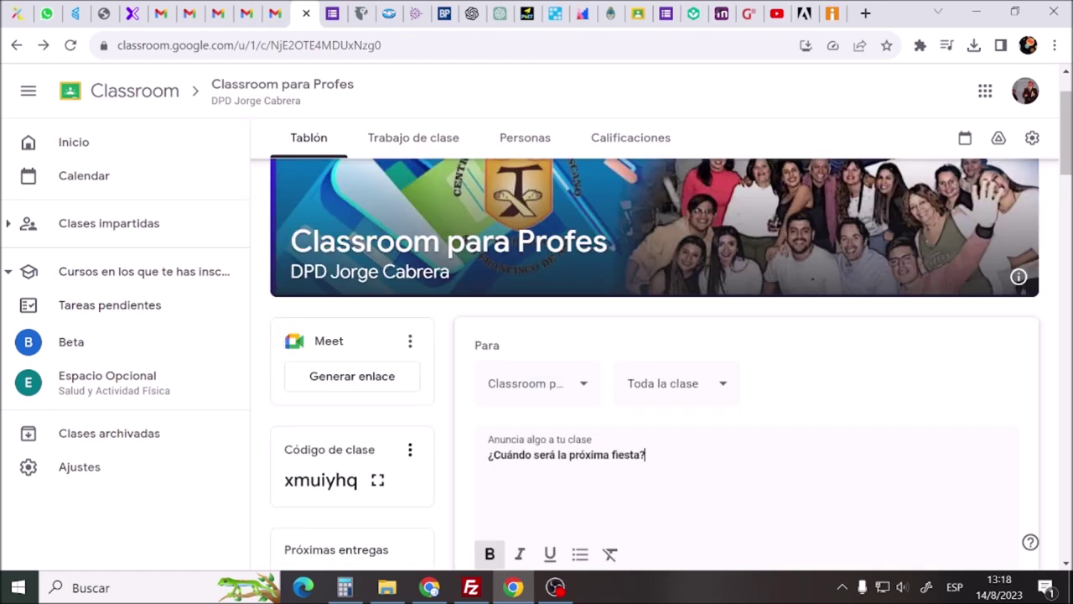
click(581, 385)
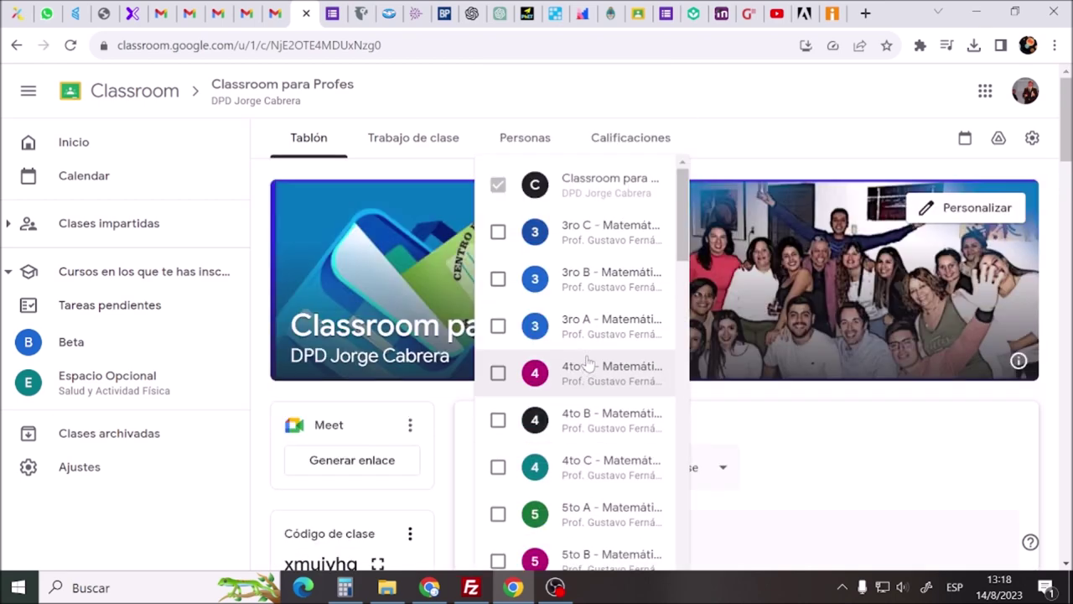
scroll(599, 276, down, 1)
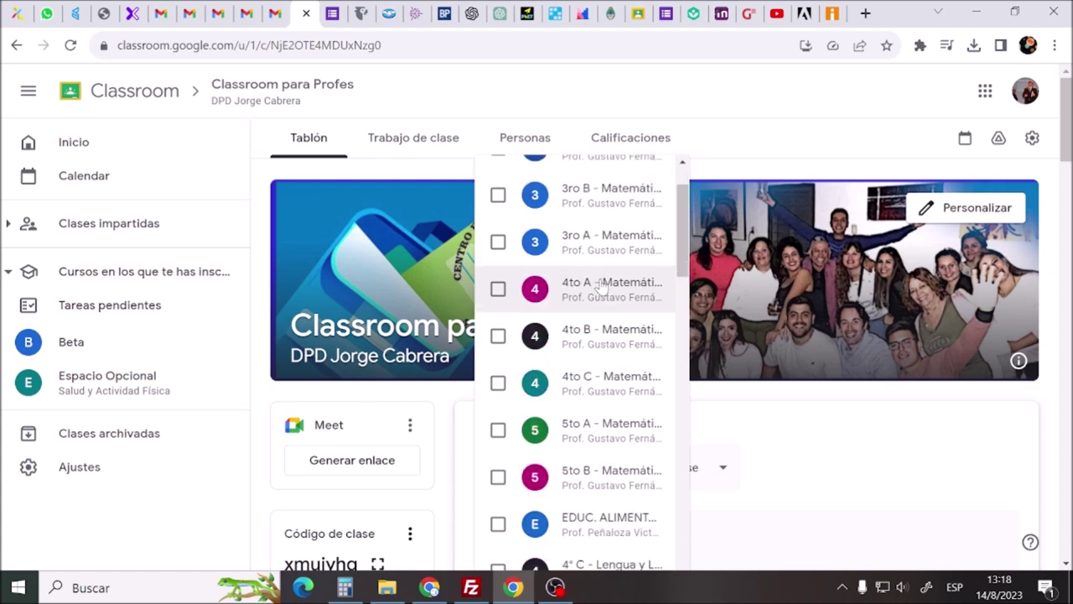
scroll(601, 290, down, 3)
scroll(606, 337, down, 2)
click(833, 474)
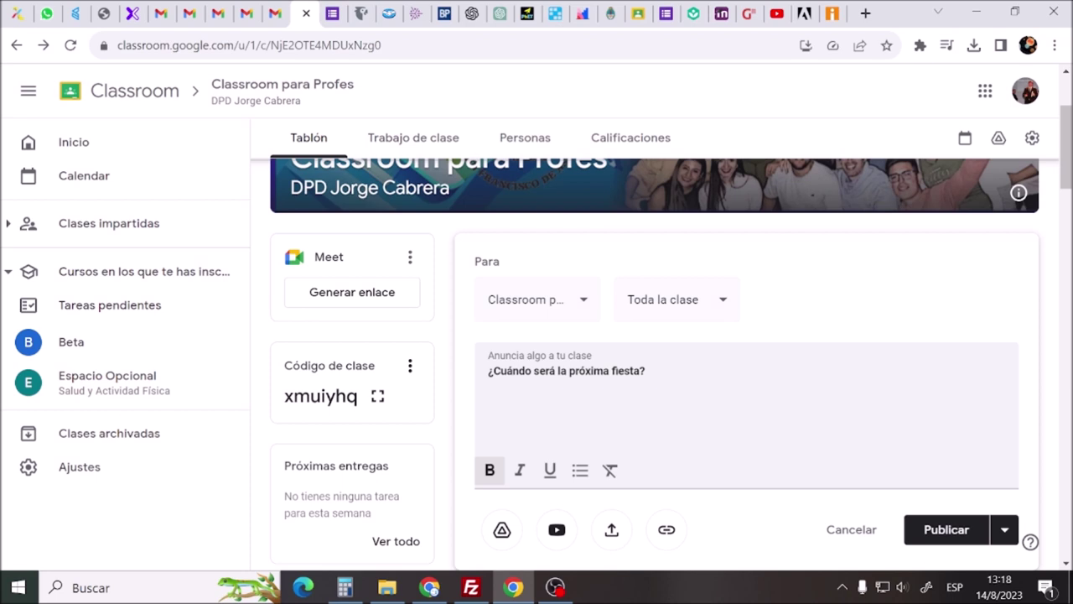
scroll(655, 378, up, 1)
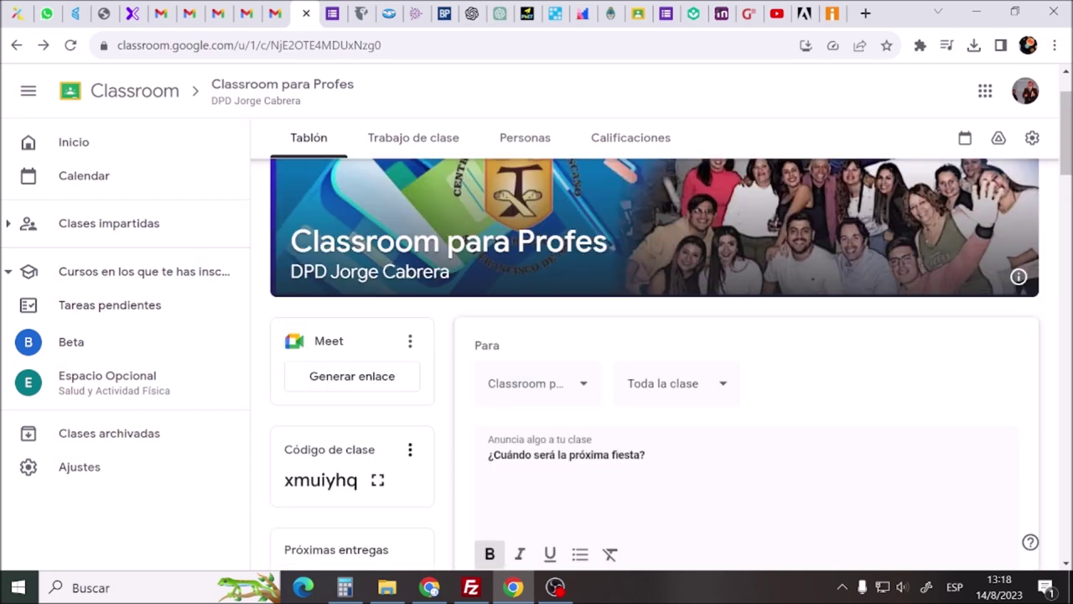
drag(288, 242, 643, 249)
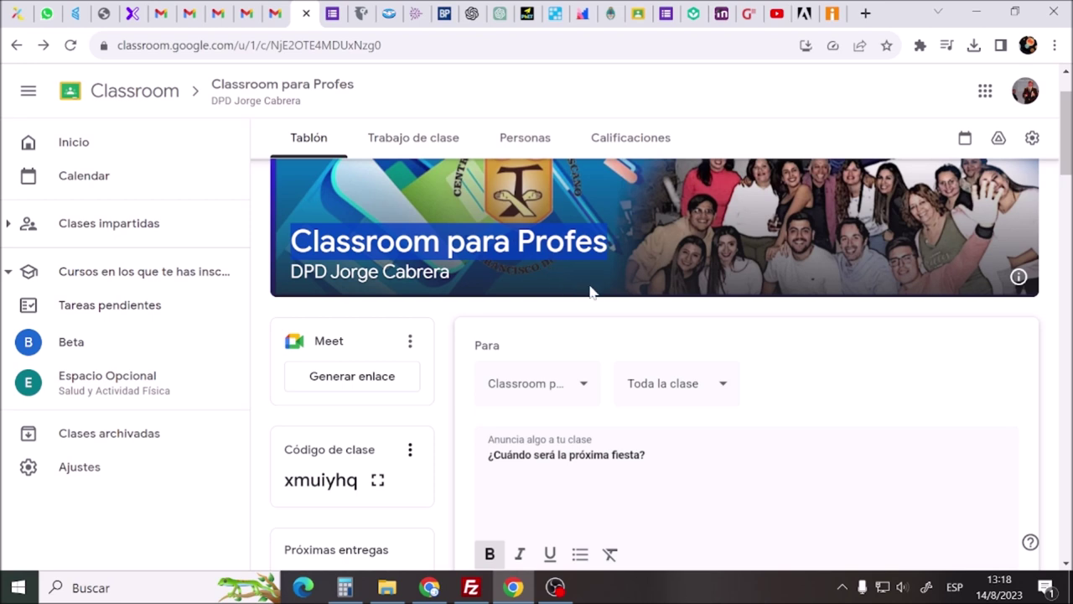
scroll(579, 289, down, 1)
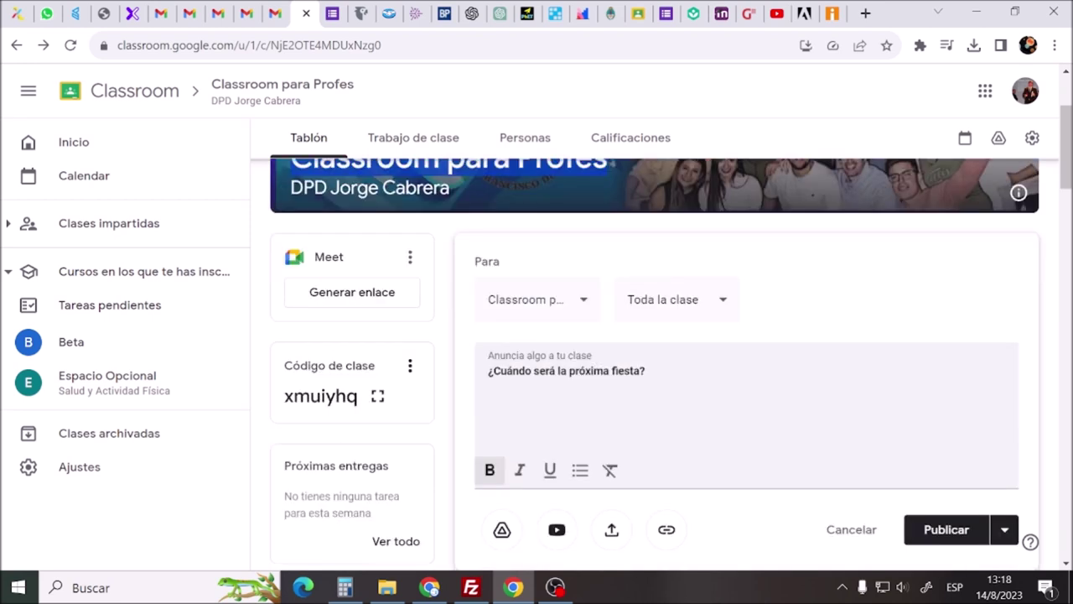
click(491, 378)
triple_click(545, 371)
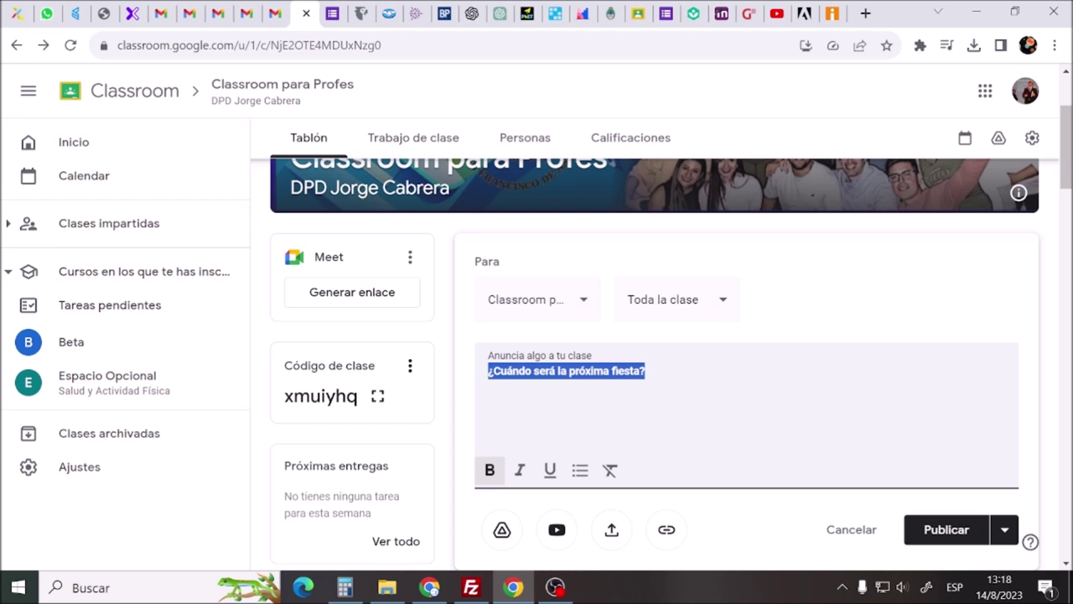
Go to the class's Trabajo de clase page, discarding the unsaved announcement
scroll(654, 335, up, 1)
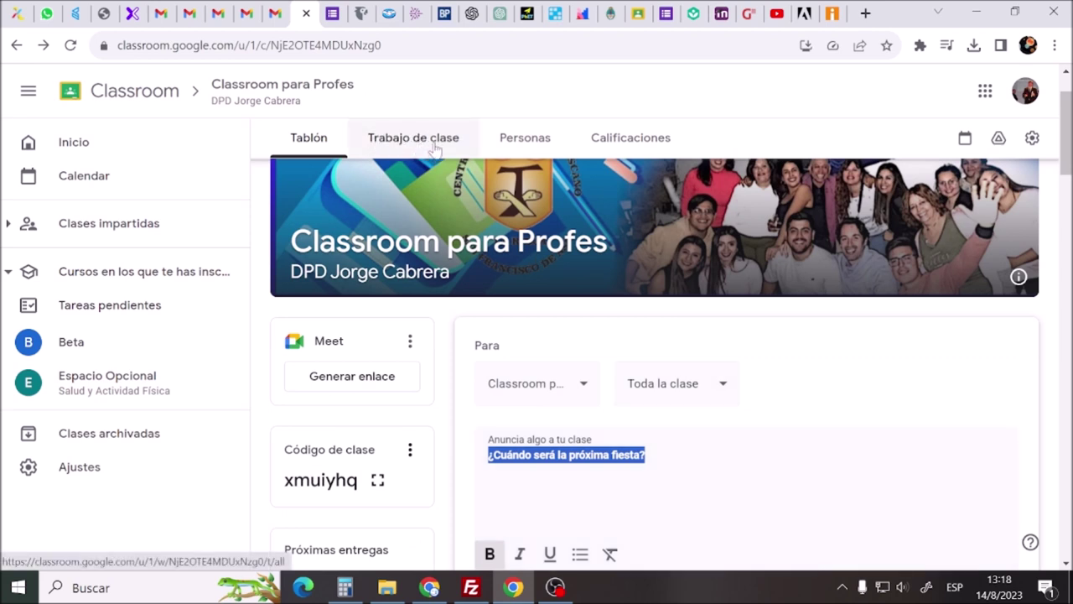
click(411, 146)
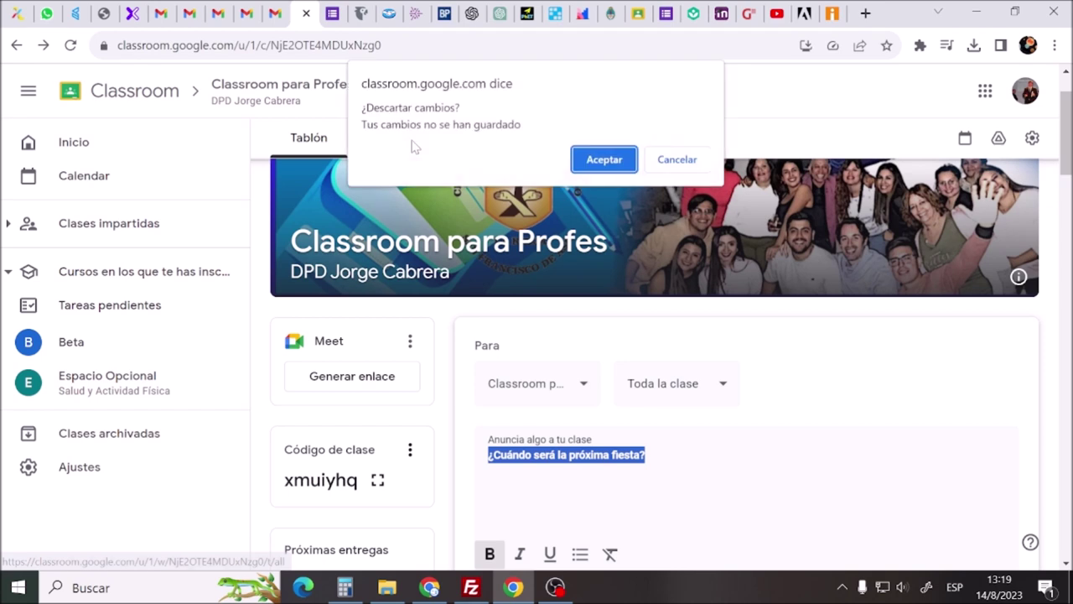
click(612, 159)
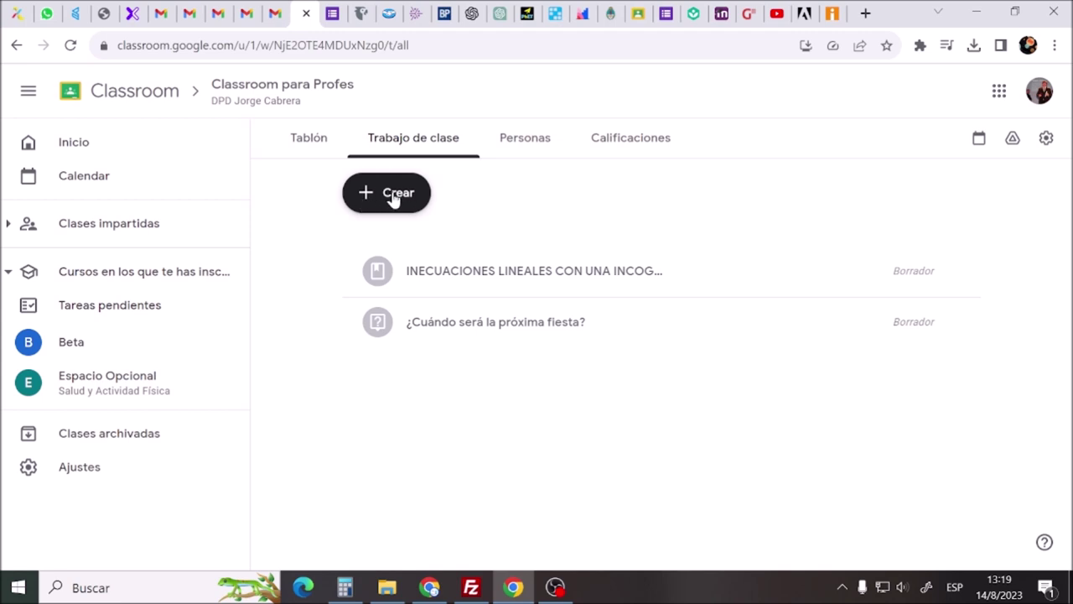
Create a new Pregunta in the classwork with the question "¿Cuándo será la próxima fiesta?", correcting its spelling
click(394, 199)
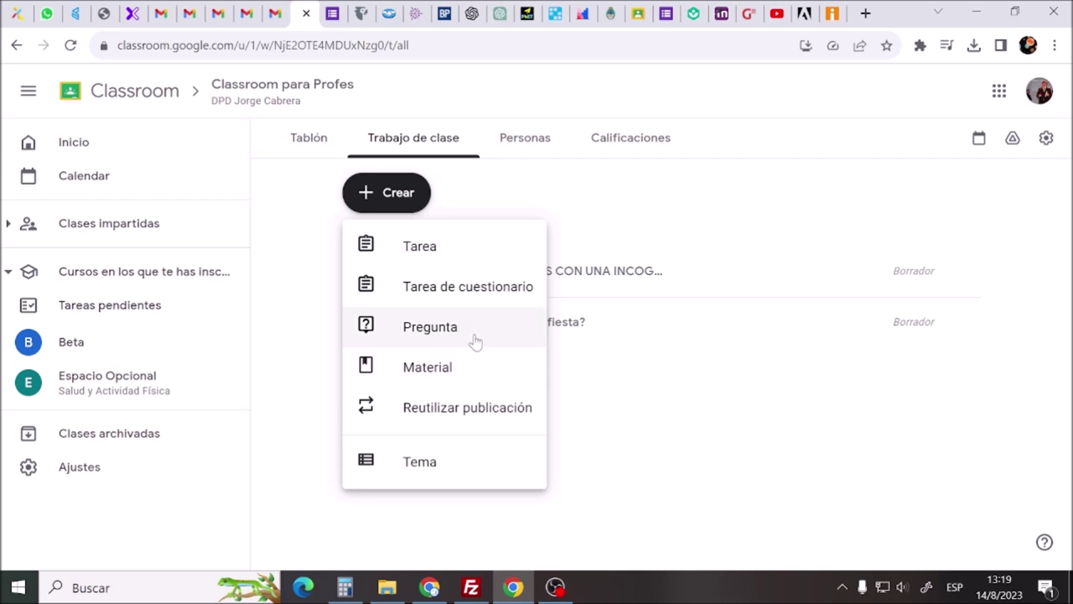
click(429, 328)
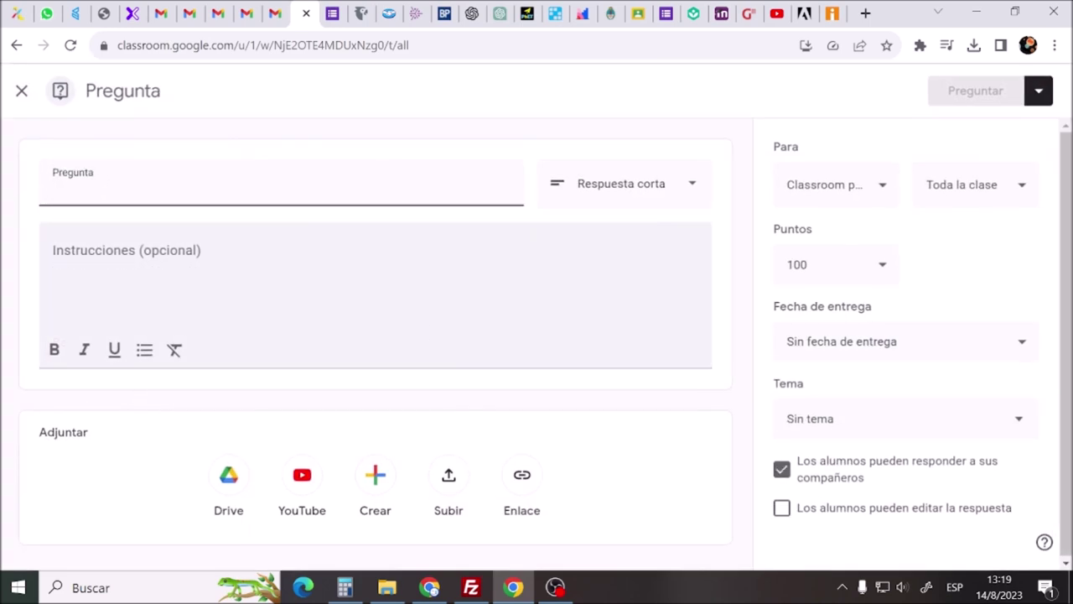
text(¿)
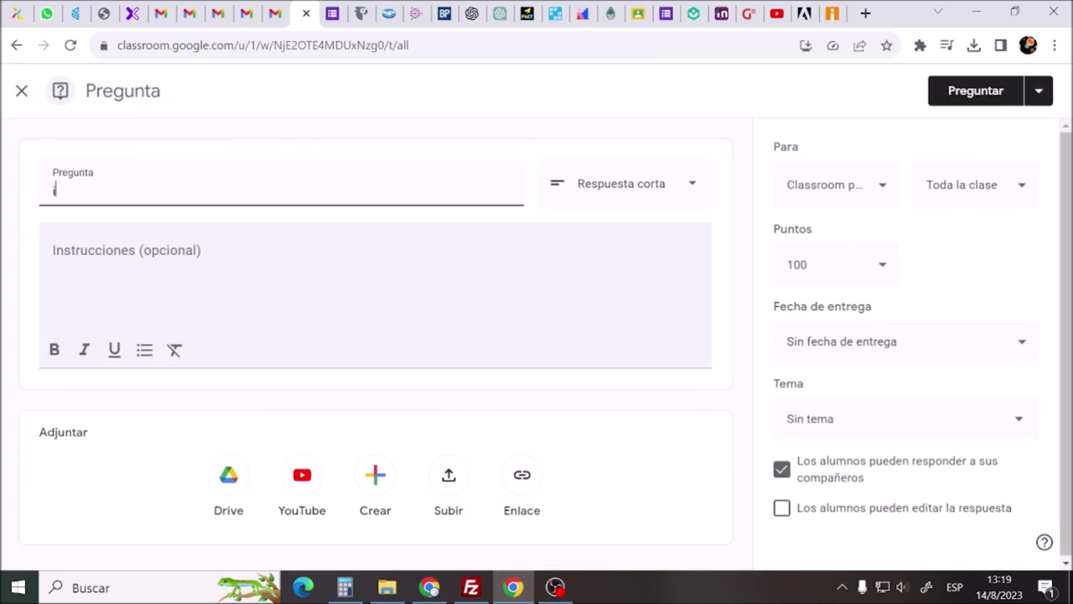
text(Cuando será la próxima fiesta?)
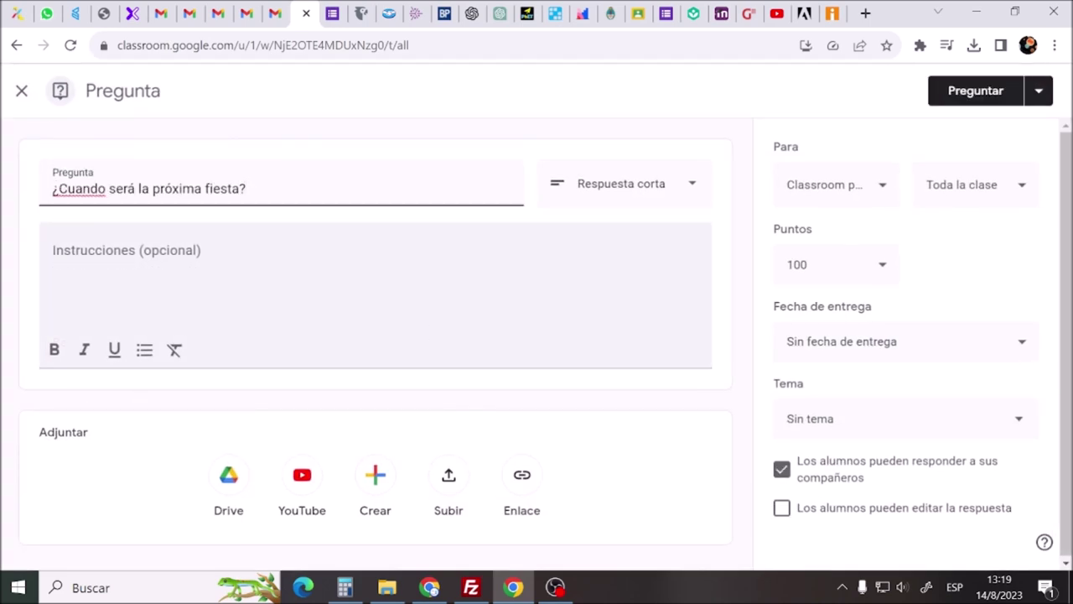
right_click(92, 191)
click(138, 209)
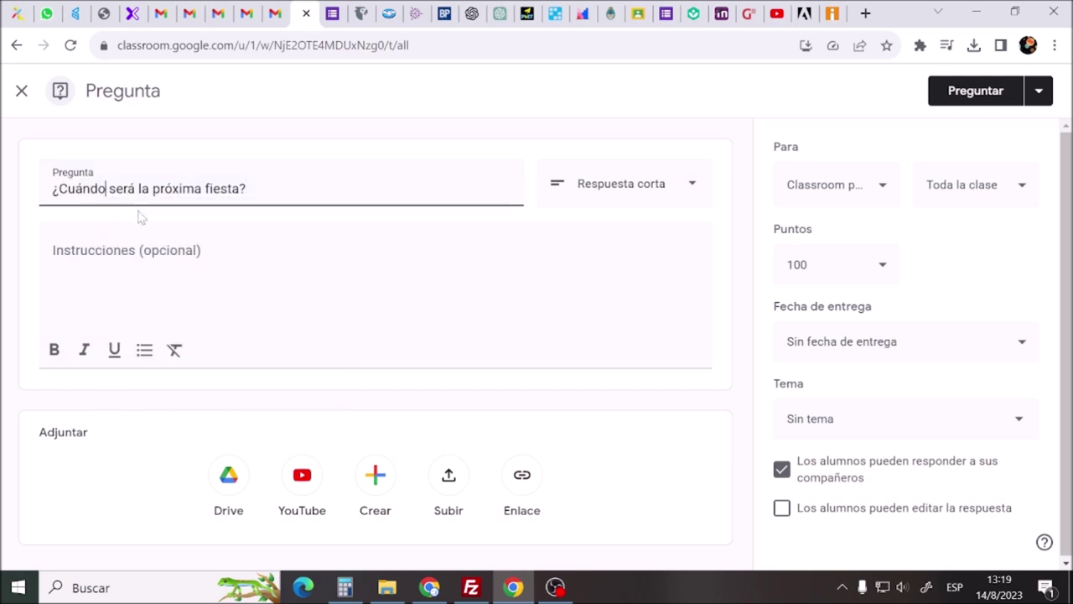
Choose Respuesta corta as the question's answer type
click(141, 231)
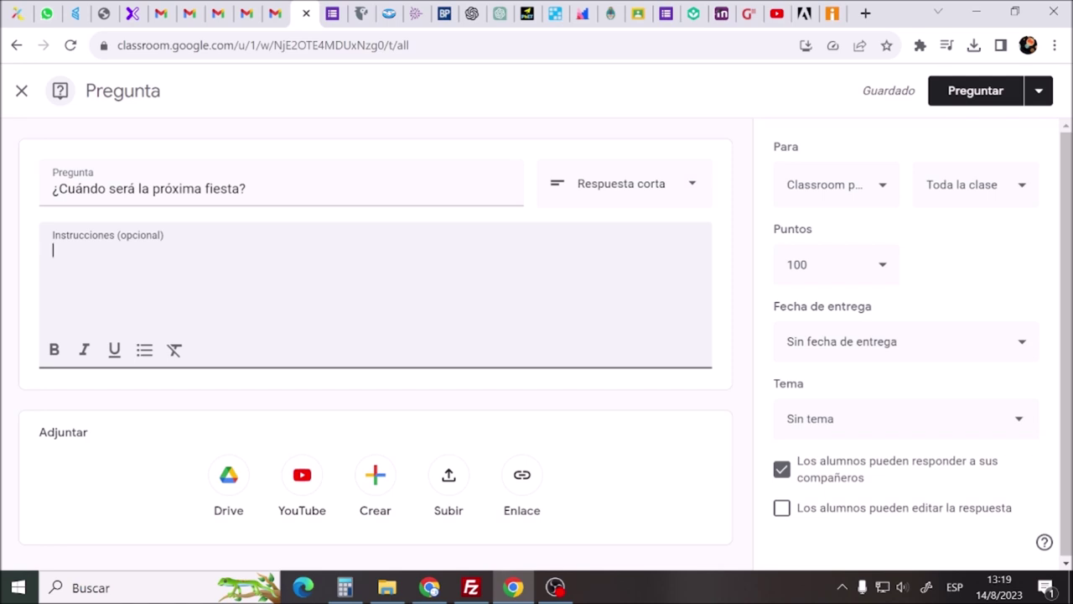
click(631, 201)
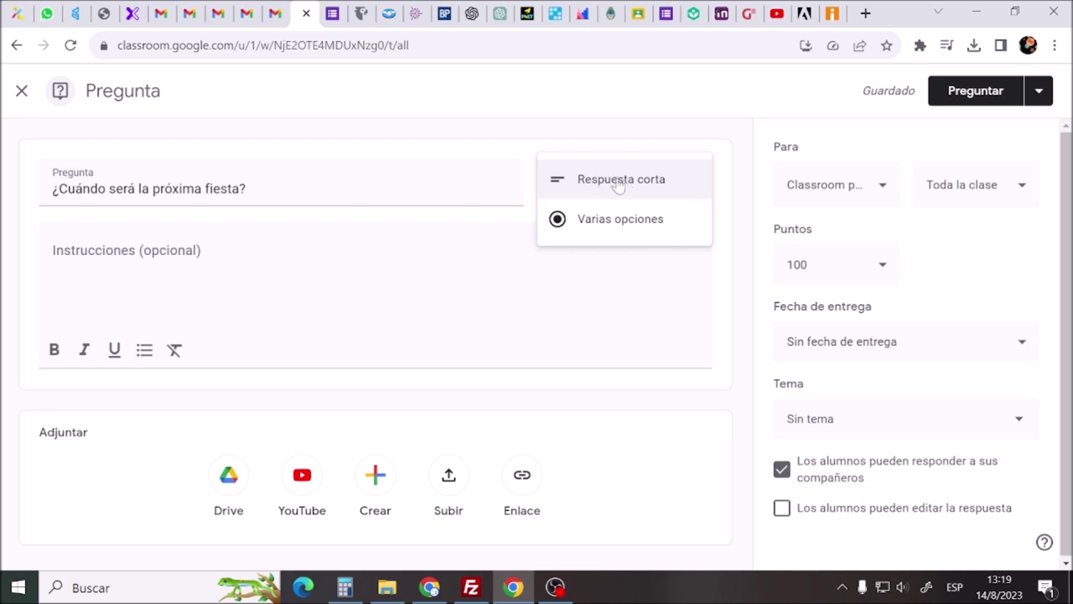
click(618, 182)
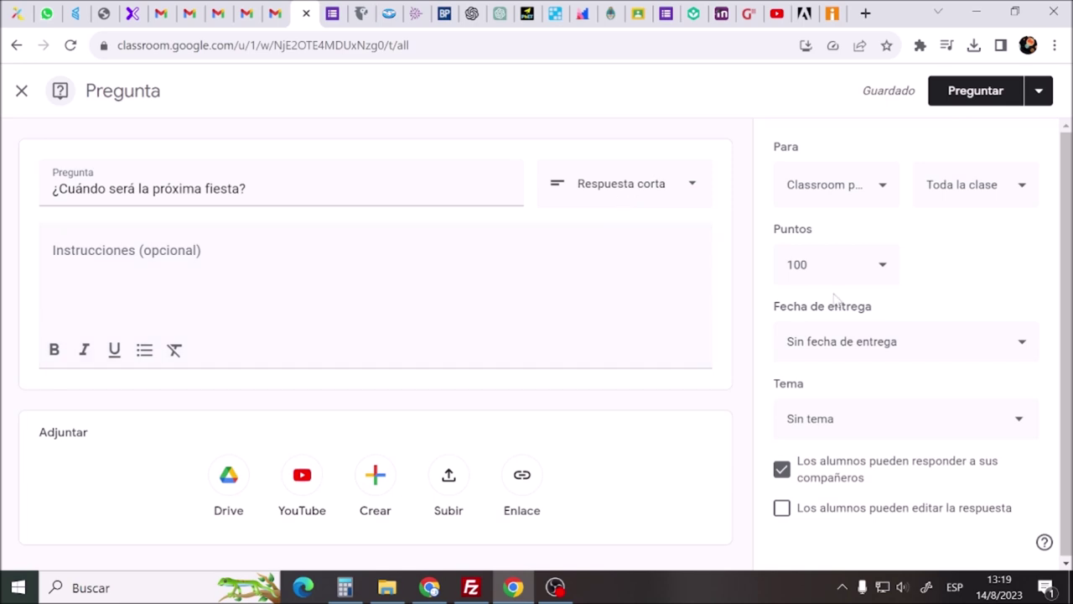
Review the classes and the students that the question can be assigned to
click(882, 192)
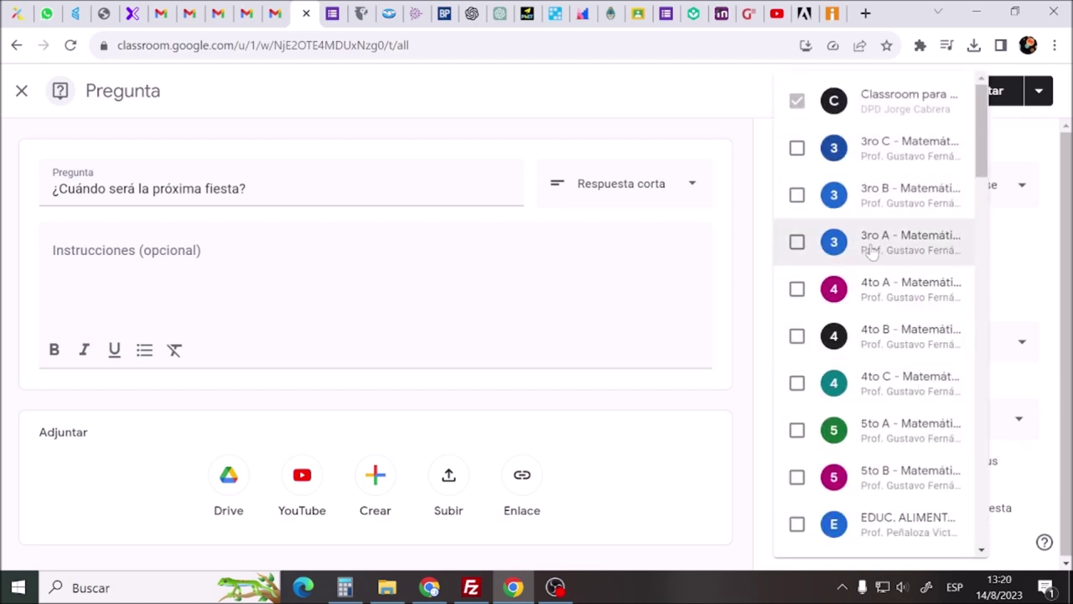
click(1010, 285)
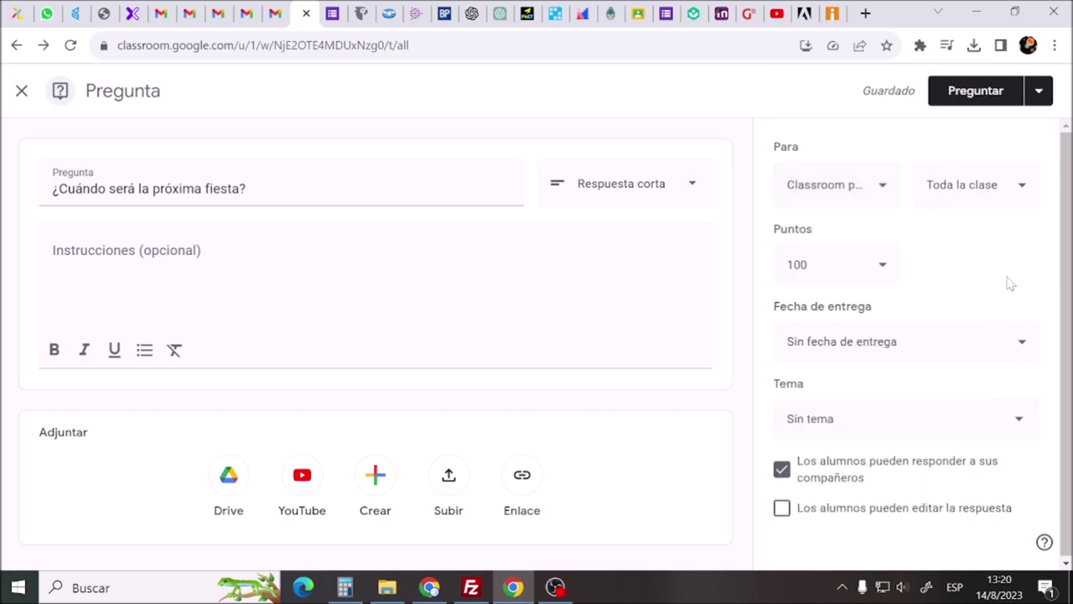
click(989, 200)
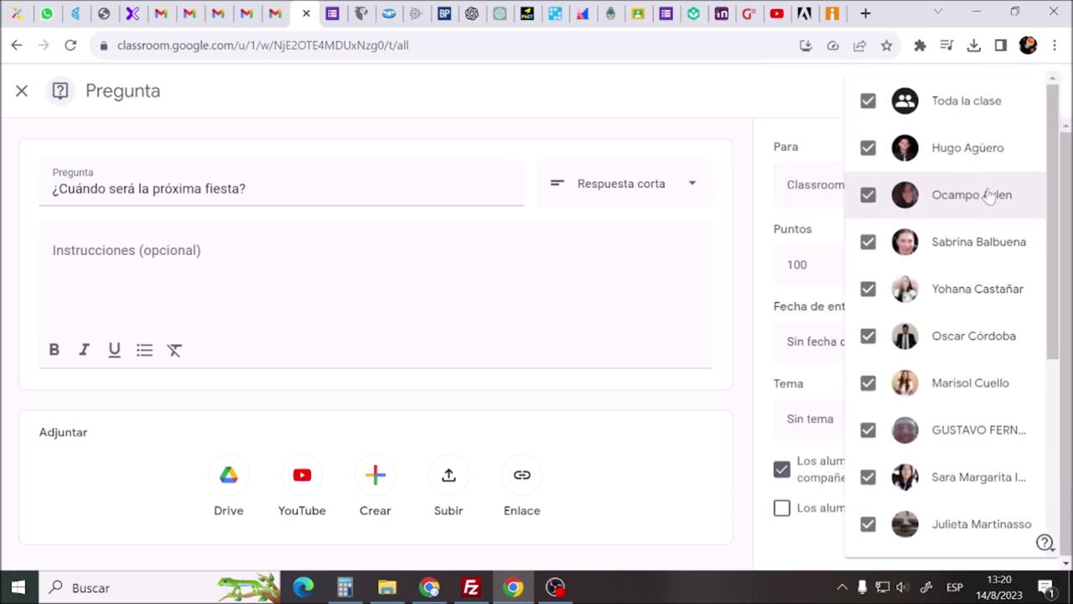
click(828, 147)
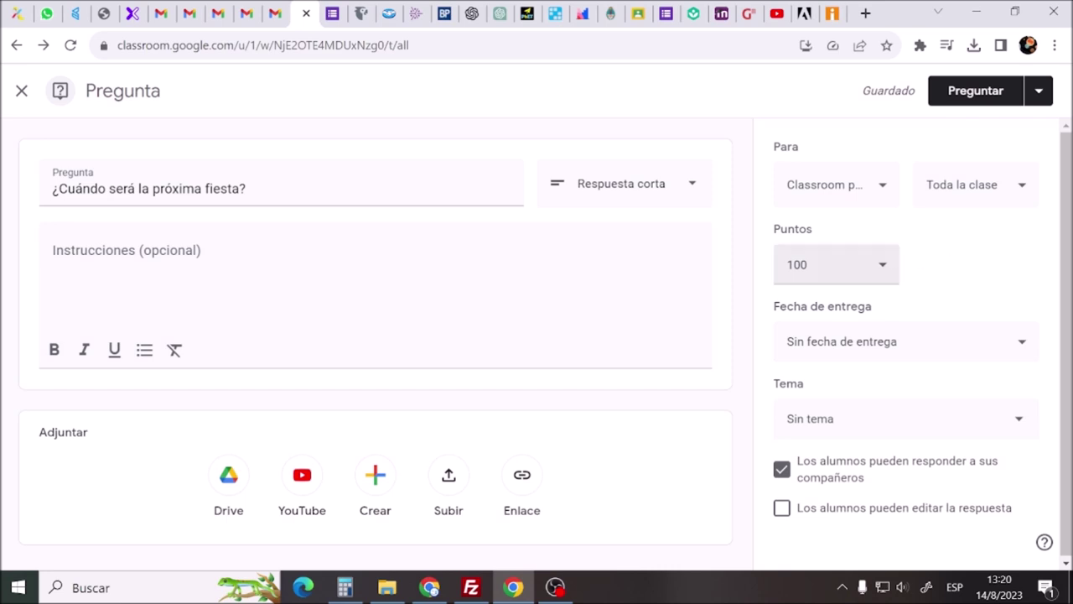
Switch the question's points to Sin calificar and set them back to 100
click(883, 269)
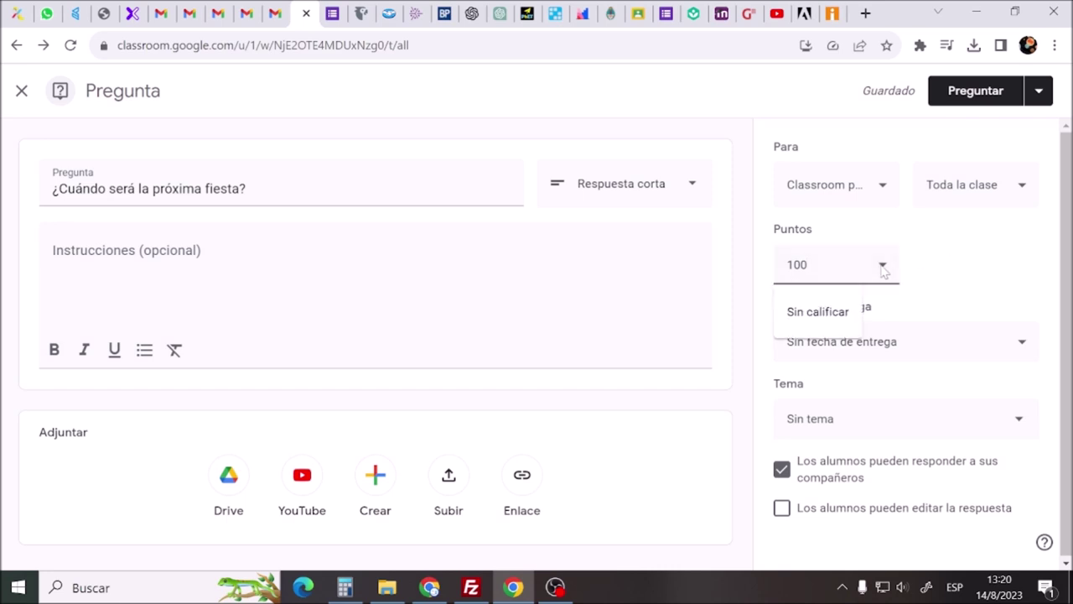
click(816, 317)
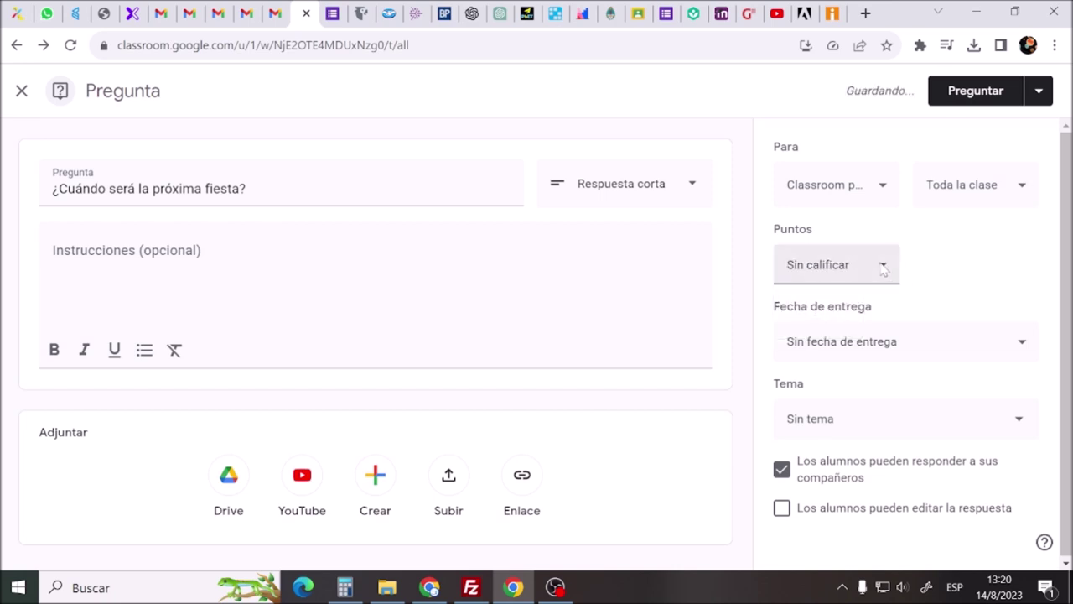
drag(849, 264, 726, 270)
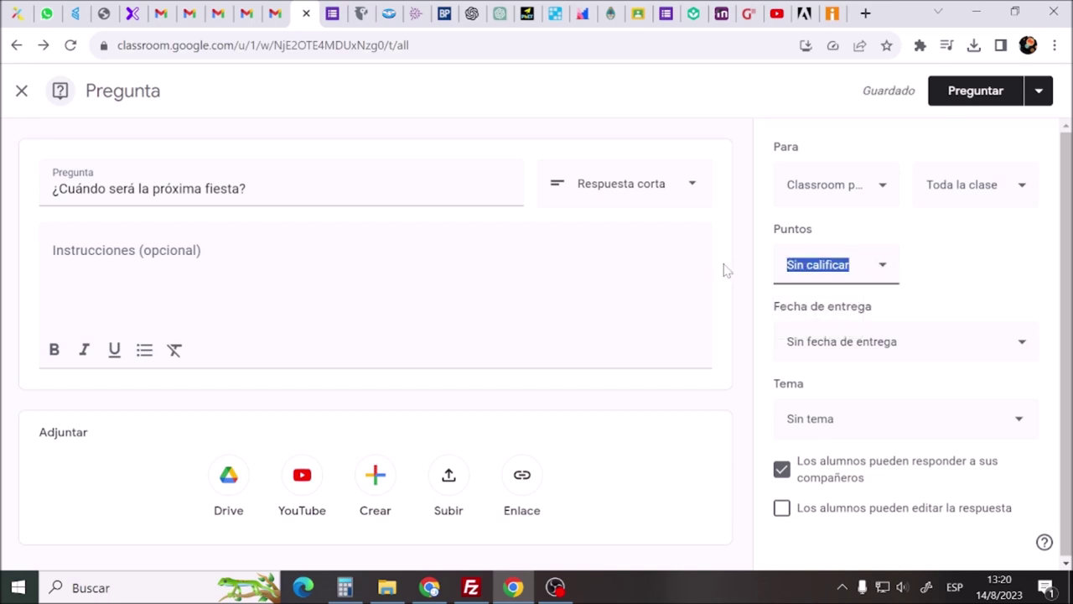
key(BackSpace)
text(1000)
key(BackSpace)
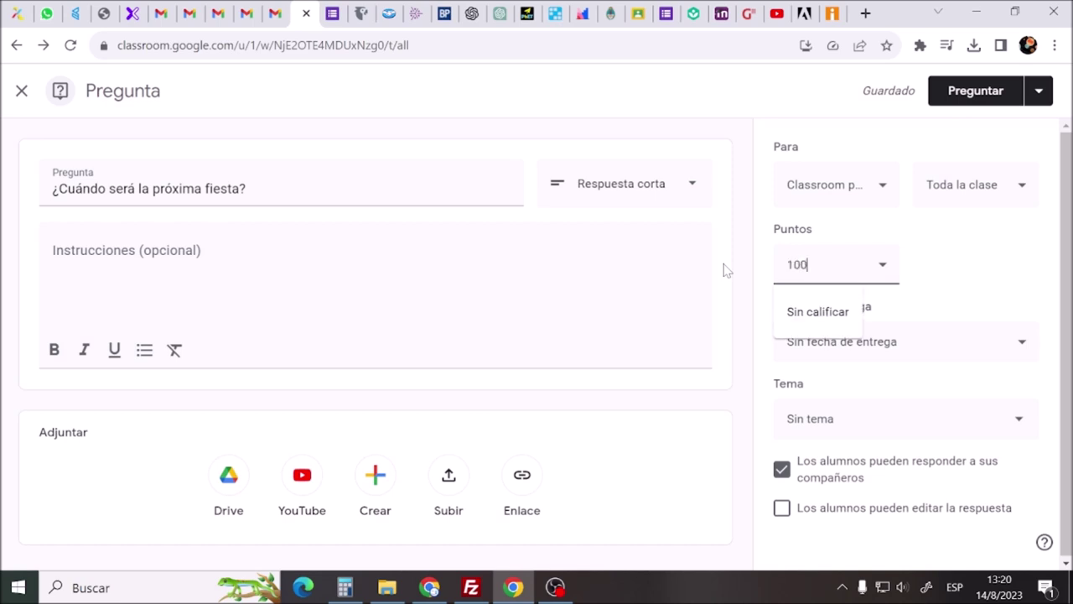
click(963, 270)
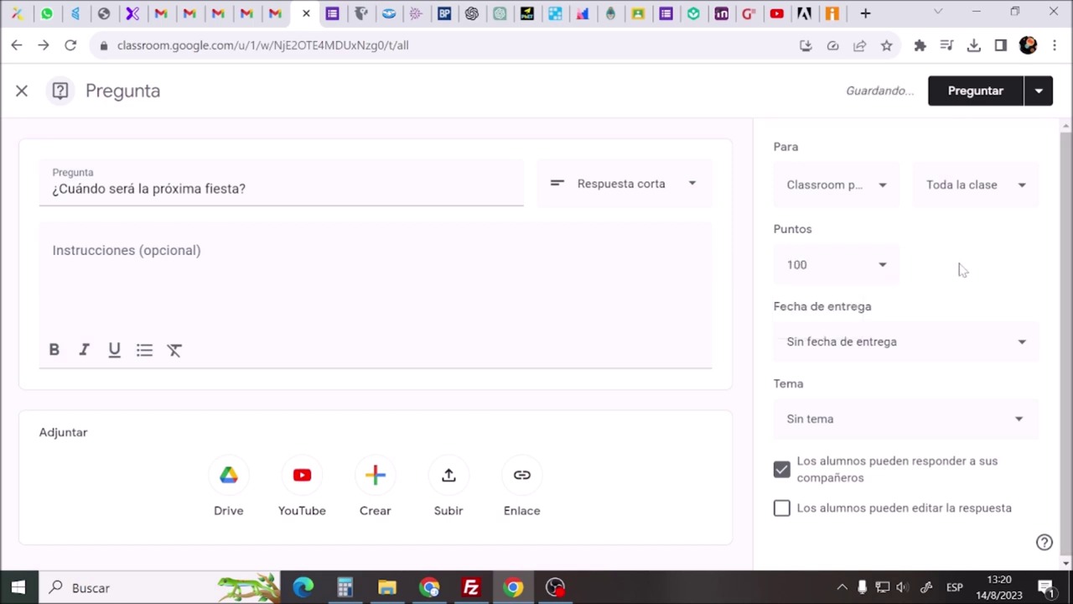
Set the question's due date to 11 sept 2023 and its due time to 23:59
click(901, 352)
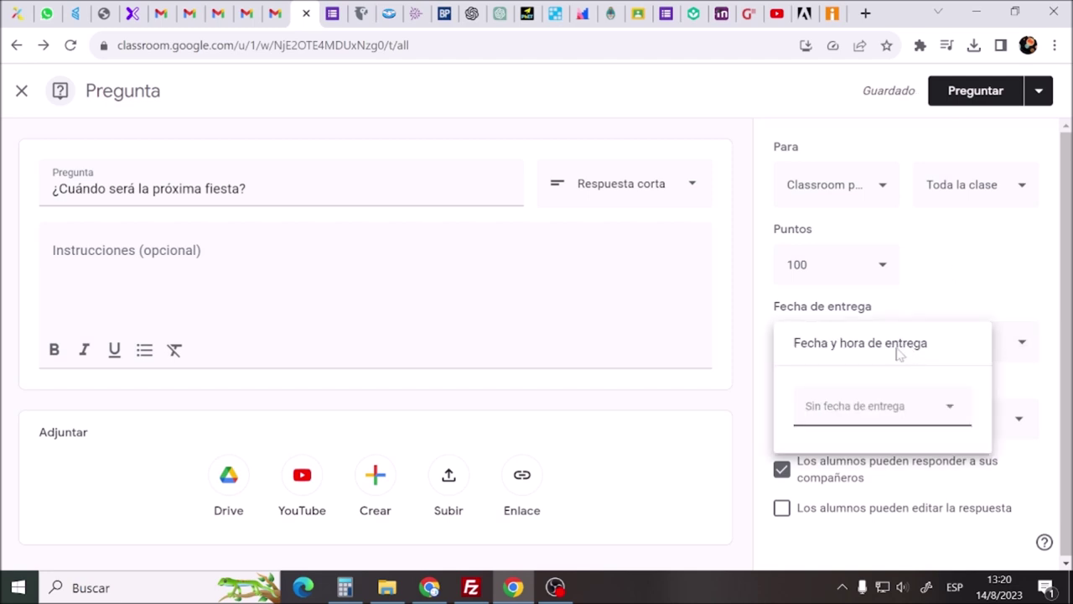
click(877, 420)
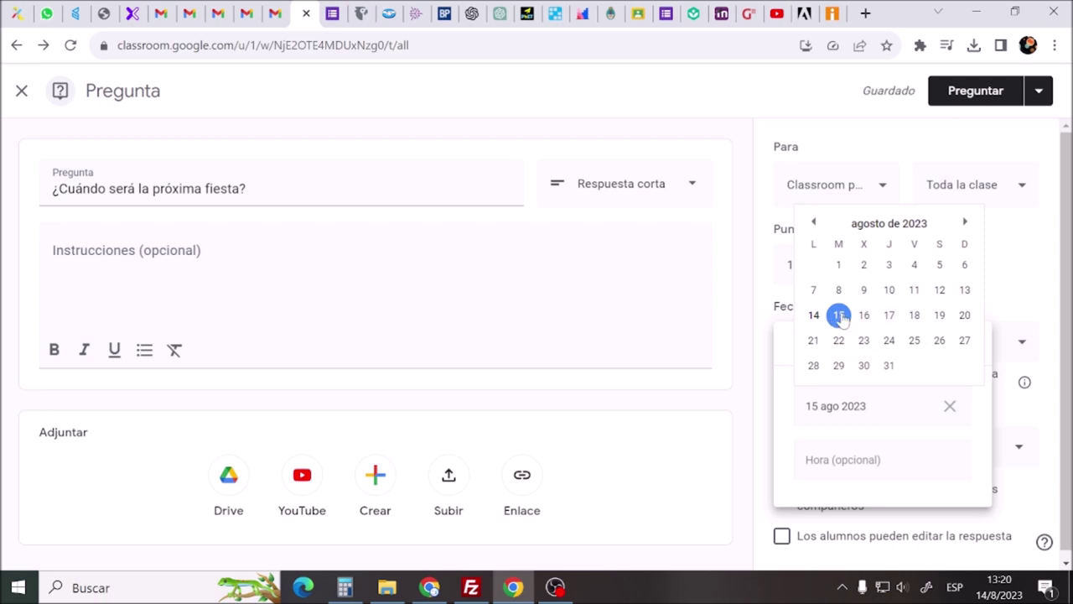
click(965, 221)
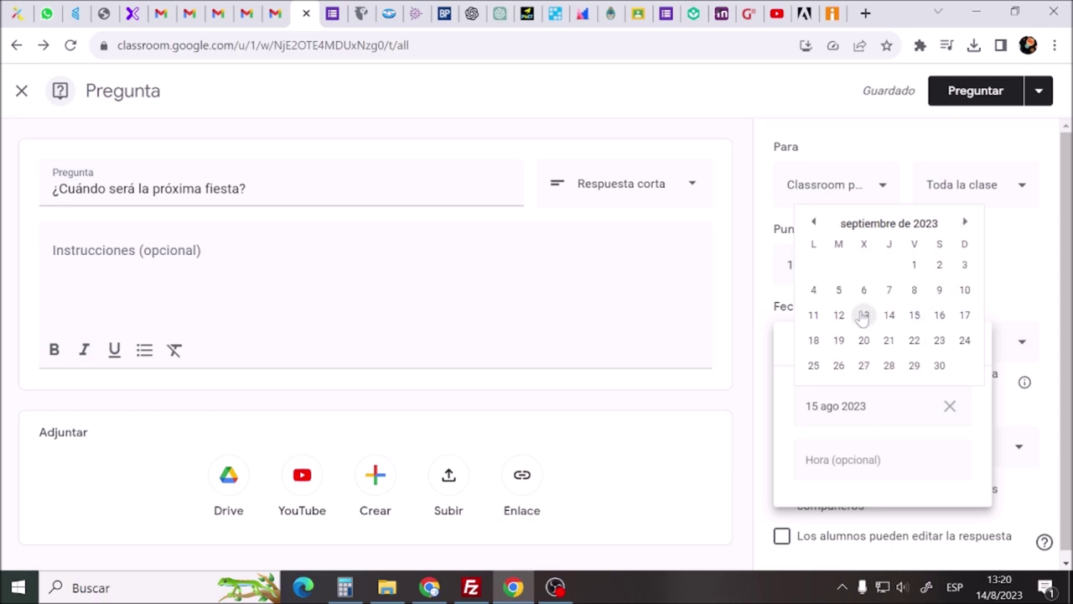
click(815, 317)
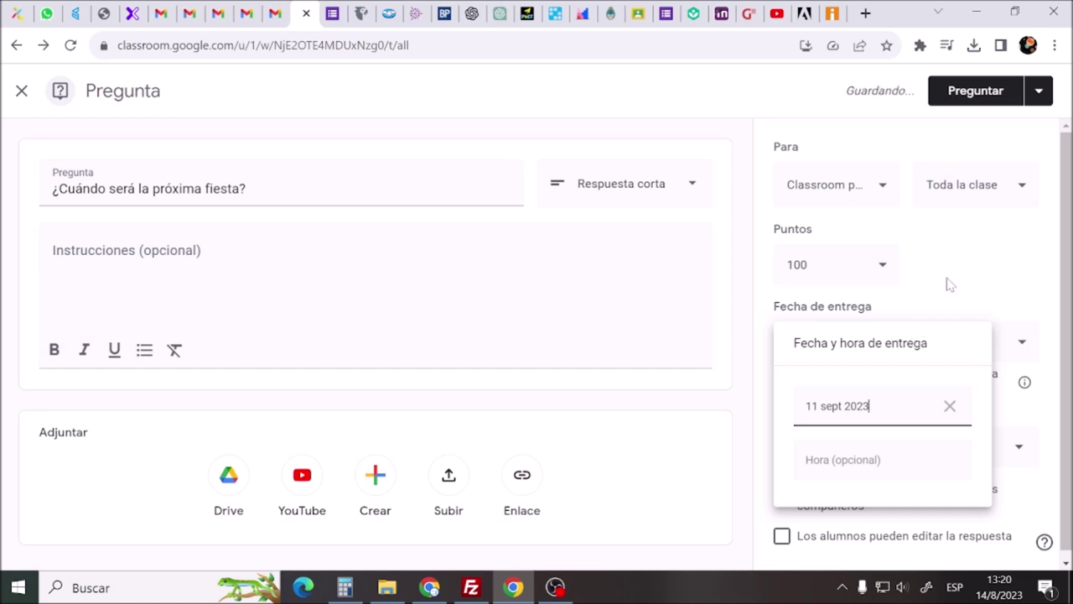
click(857, 461)
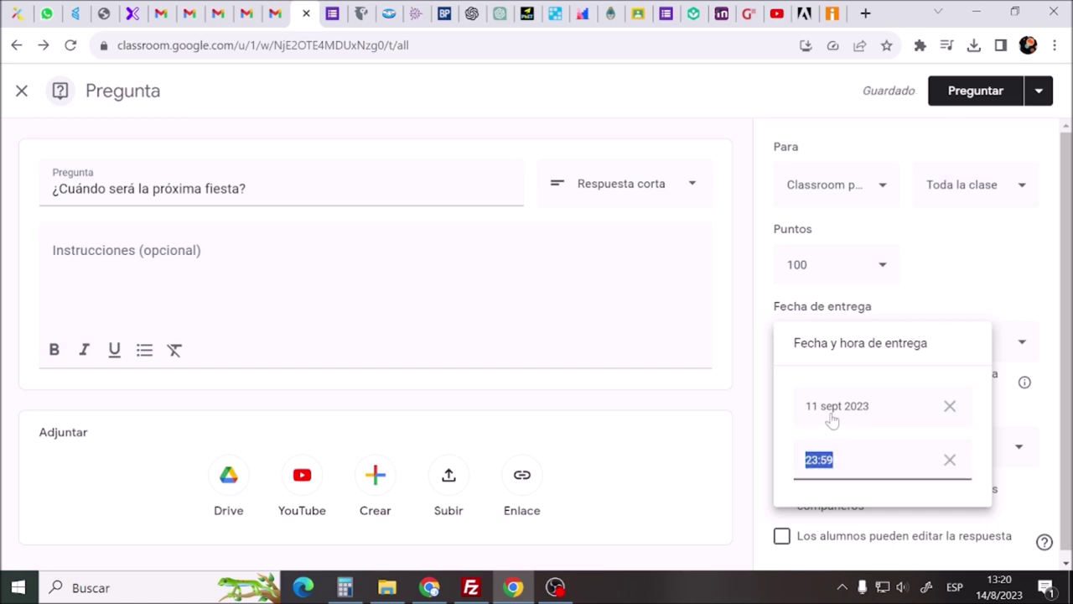
click(833, 460)
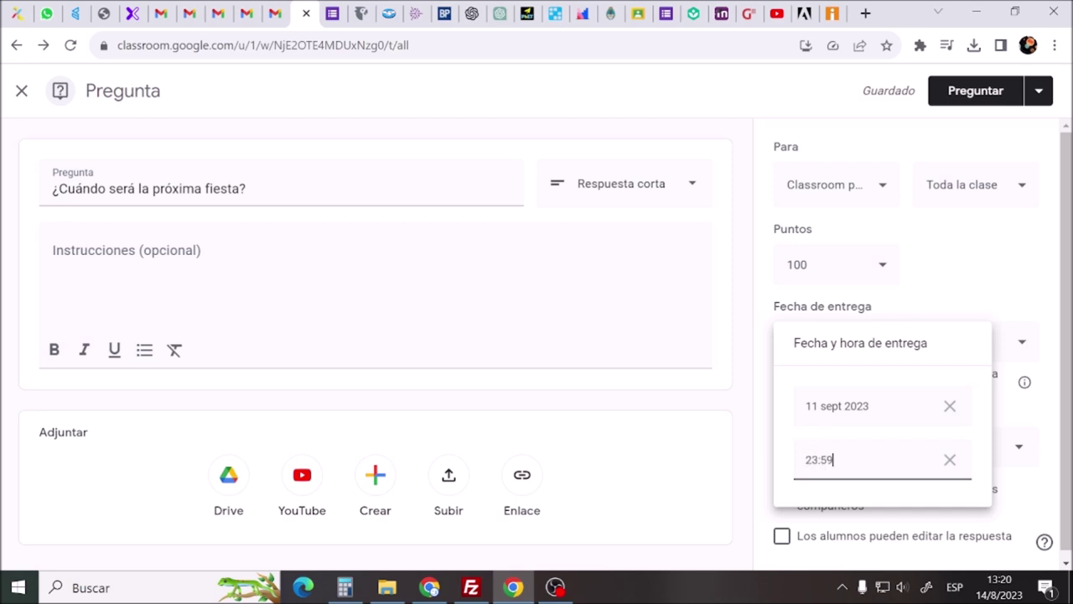
Set the question's due time to 22:59 on 11 sept
drag(818, 460, 812, 460)
text(2)
click(834, 460)
click(1012, 254)
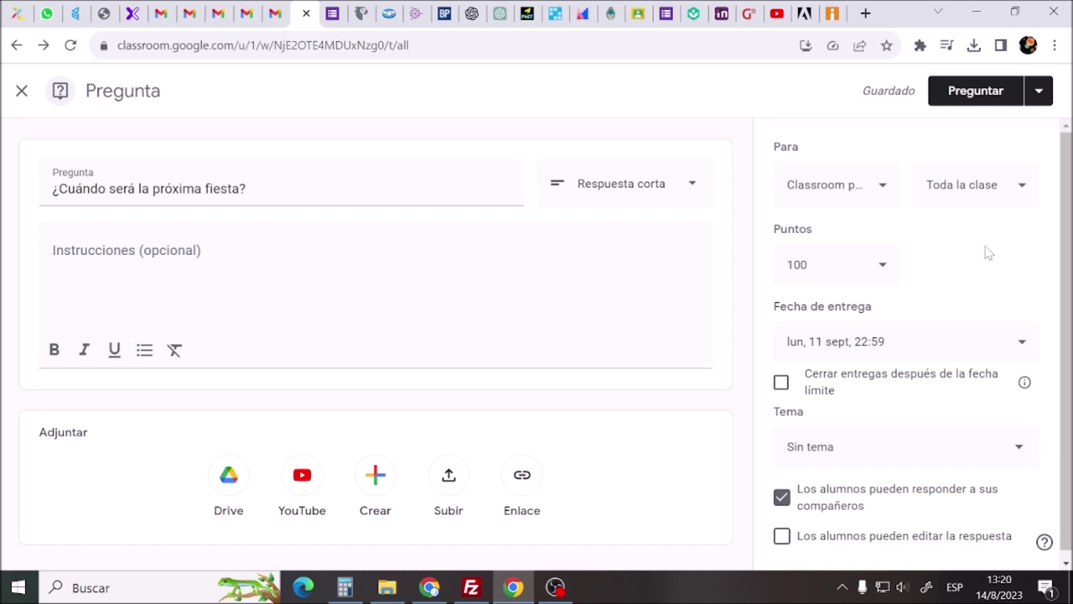
Turn on closing submissions after the due date for the question and turn it back off
scroll(988, 248, down, 1)
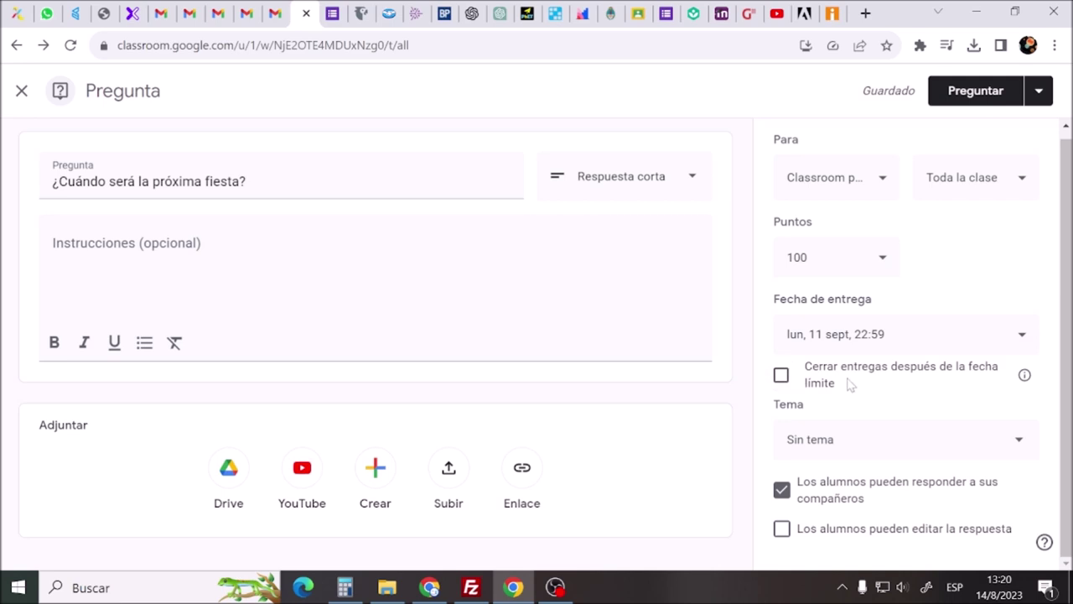
click(782, 376)
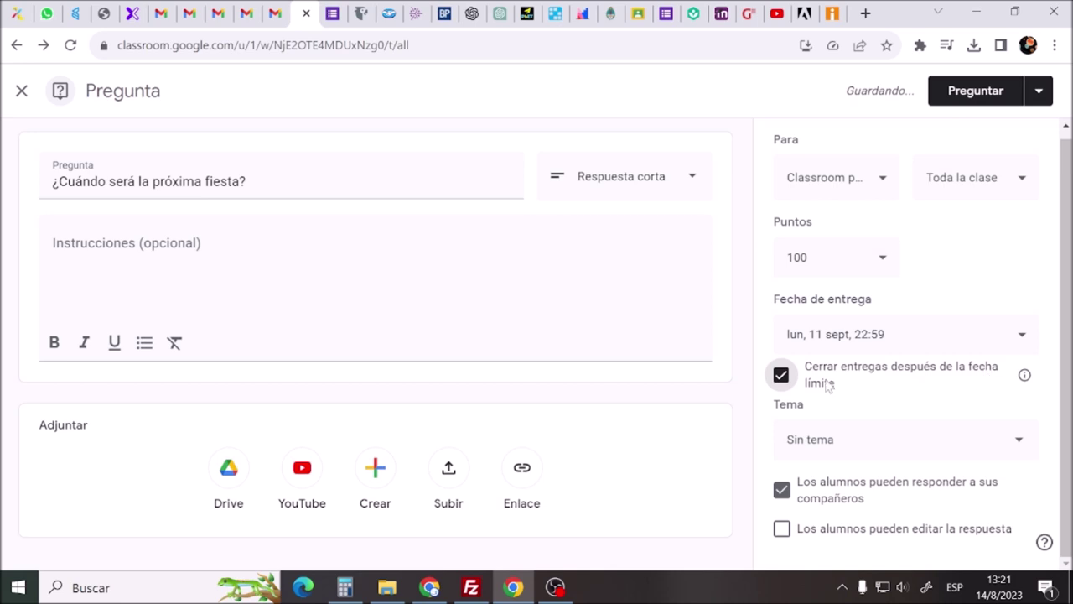
click(780, 379)
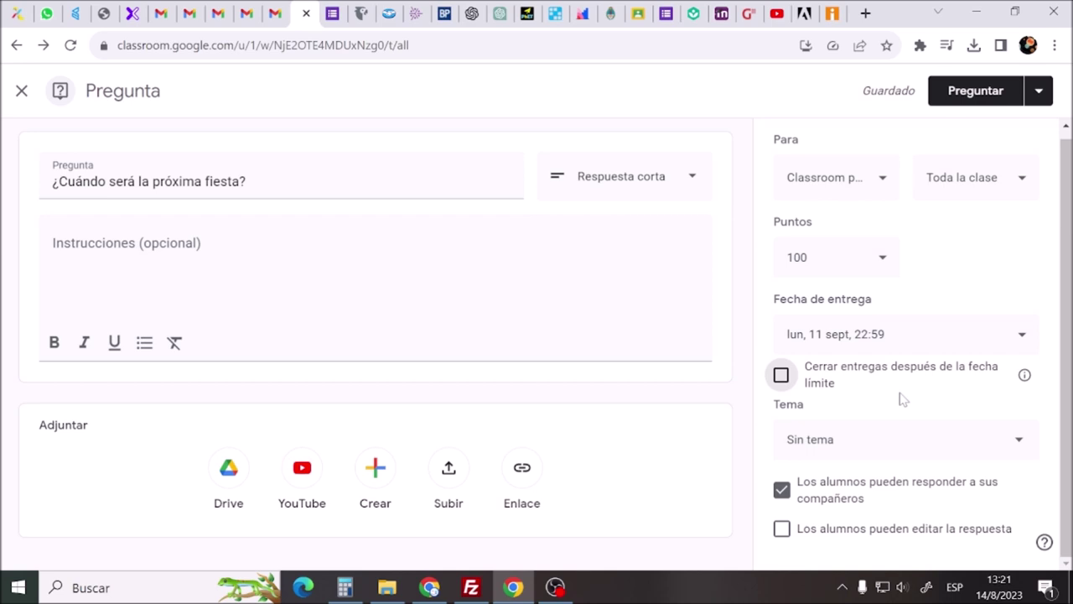
Create a new topic named Fiesta for the question
click(872, 449)
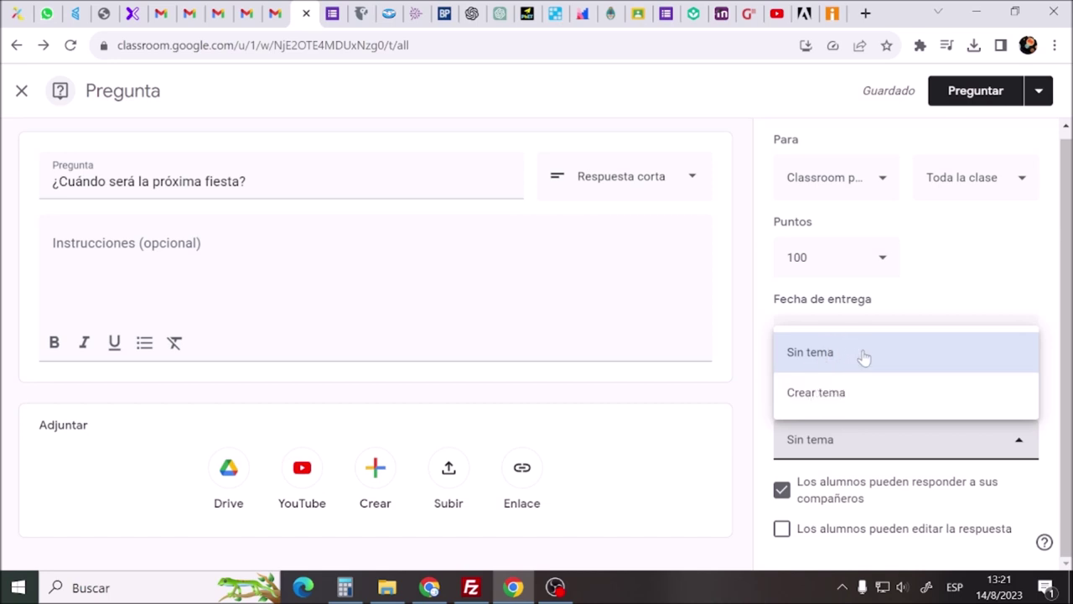
click(816, 392)
text(Fiesta)
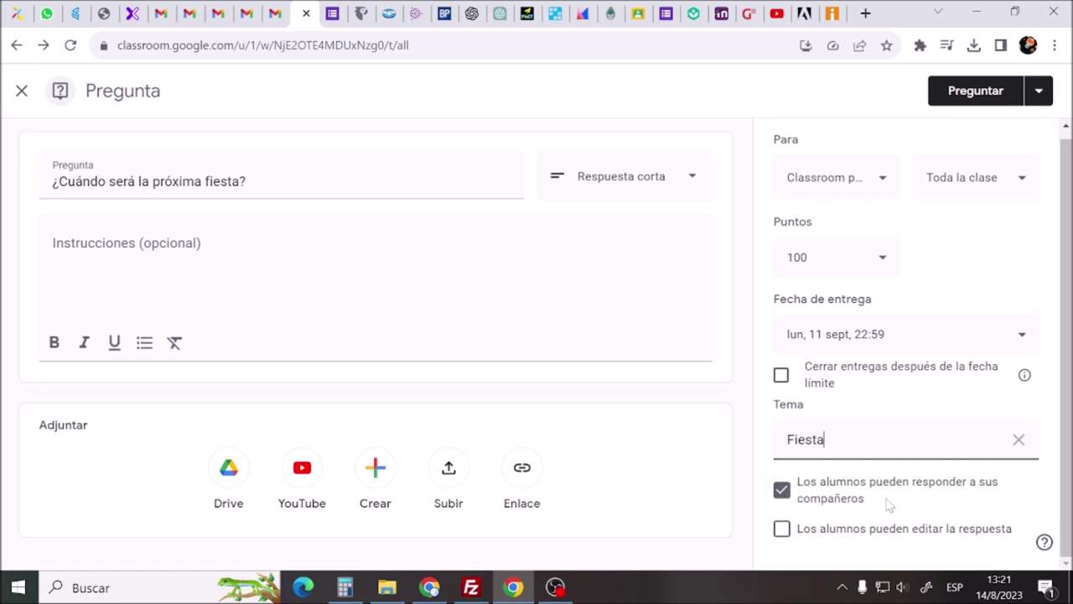
Allow students to edit their answer and leave the question as a draft
click(783, 533)
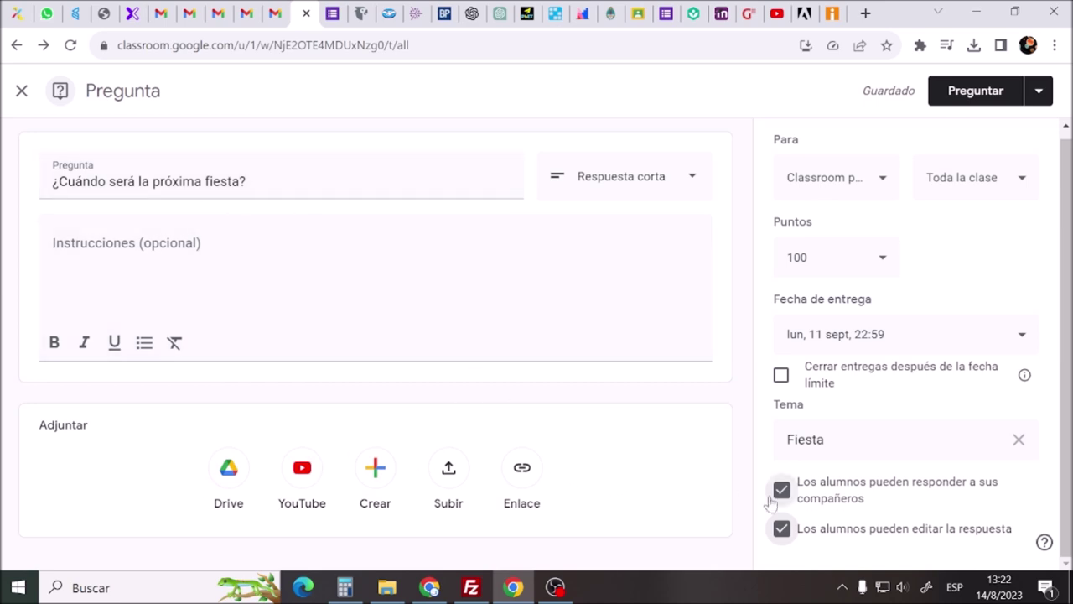
click(1037, 91)
click(1040, 96)
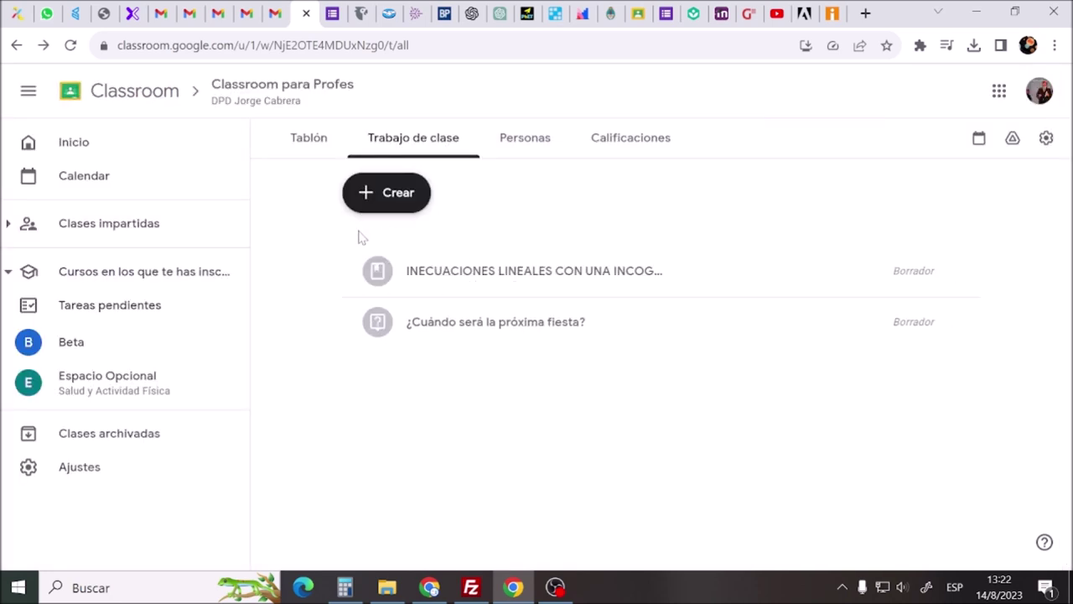
Reopen the Classroom para Profes class from the home page and return to its classwork
click(97, 151)
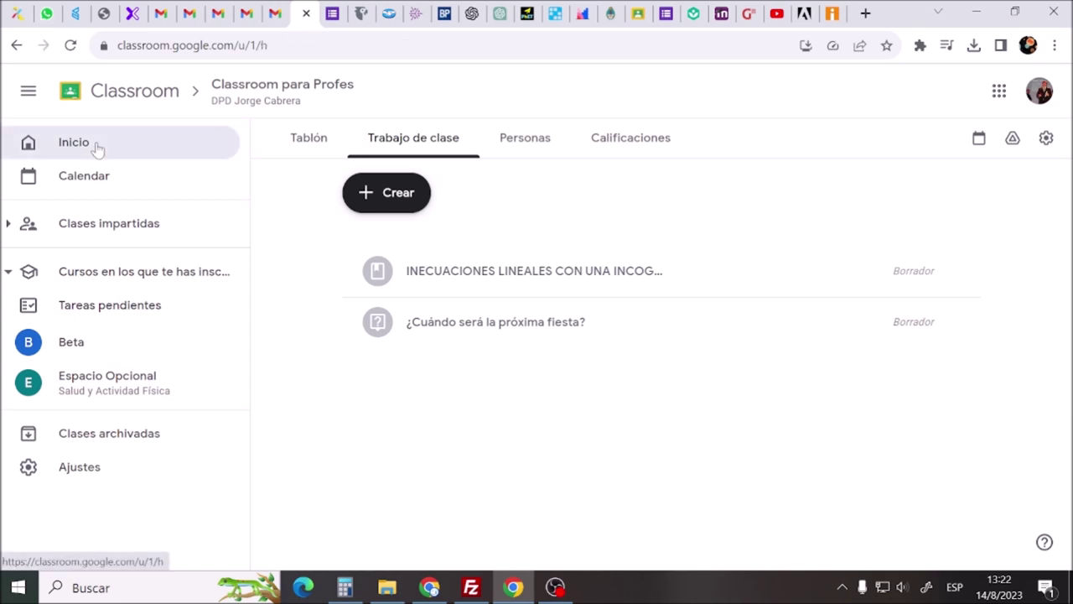
click(344, 268)
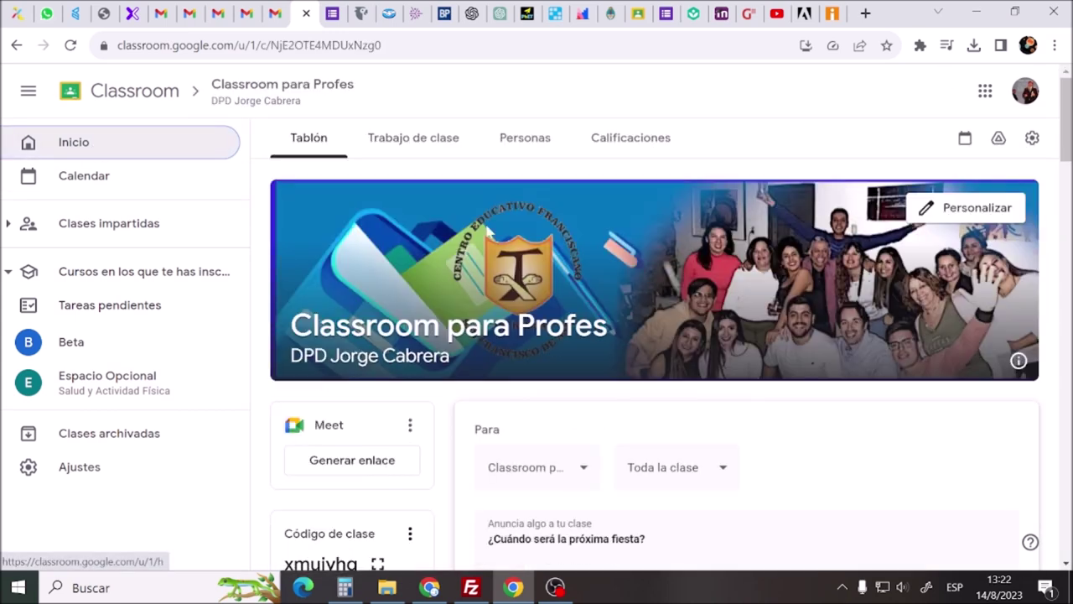
click(411, 141)
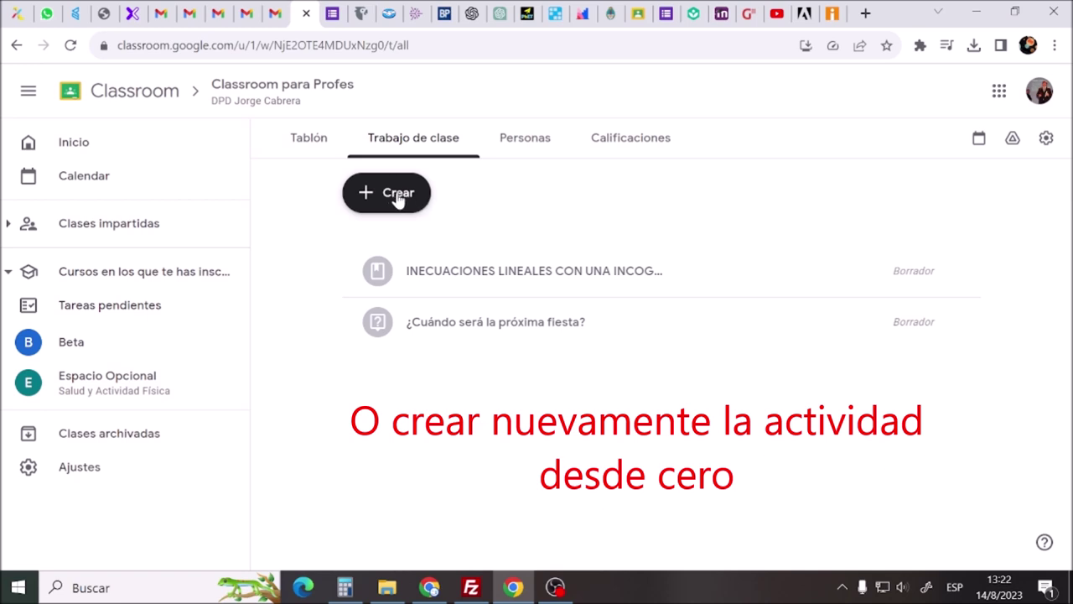
Start reusing an existing post and choose CTS 5to A as the source class
click(398, 197)
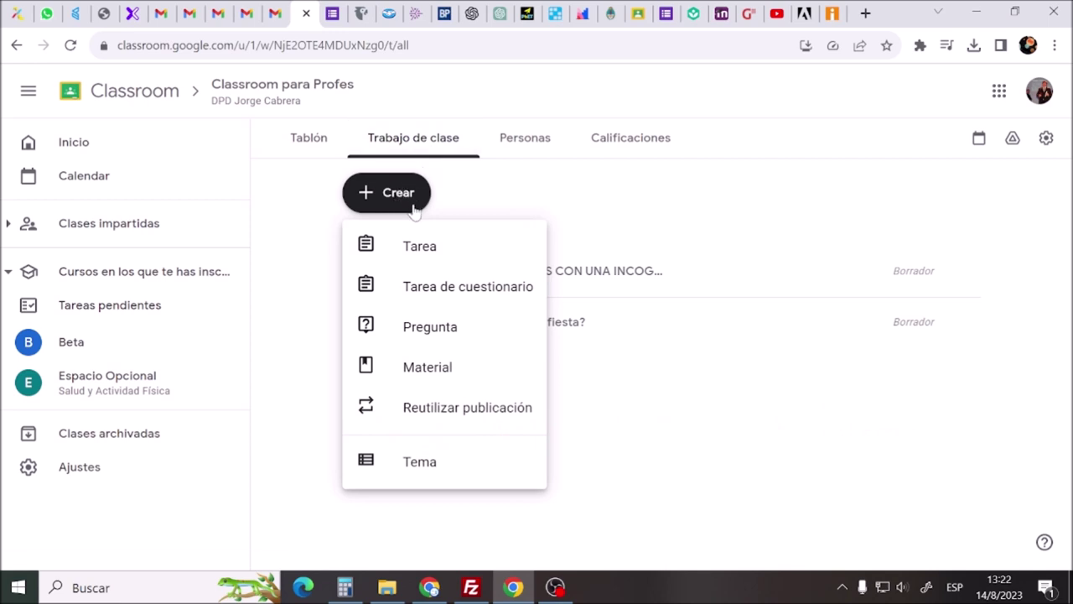
click(498, 417)
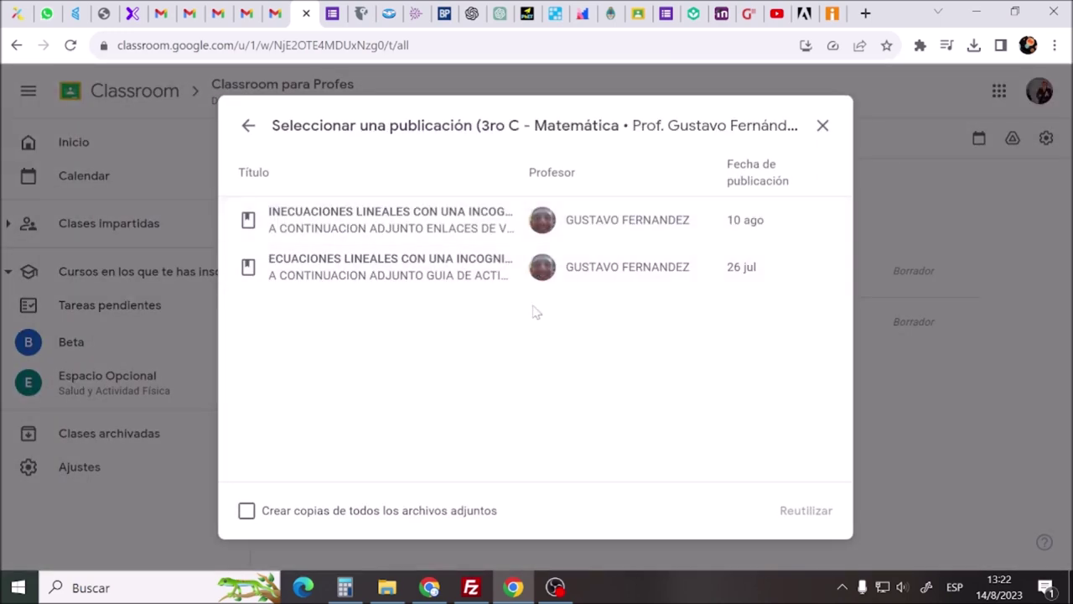
click(248, 125)
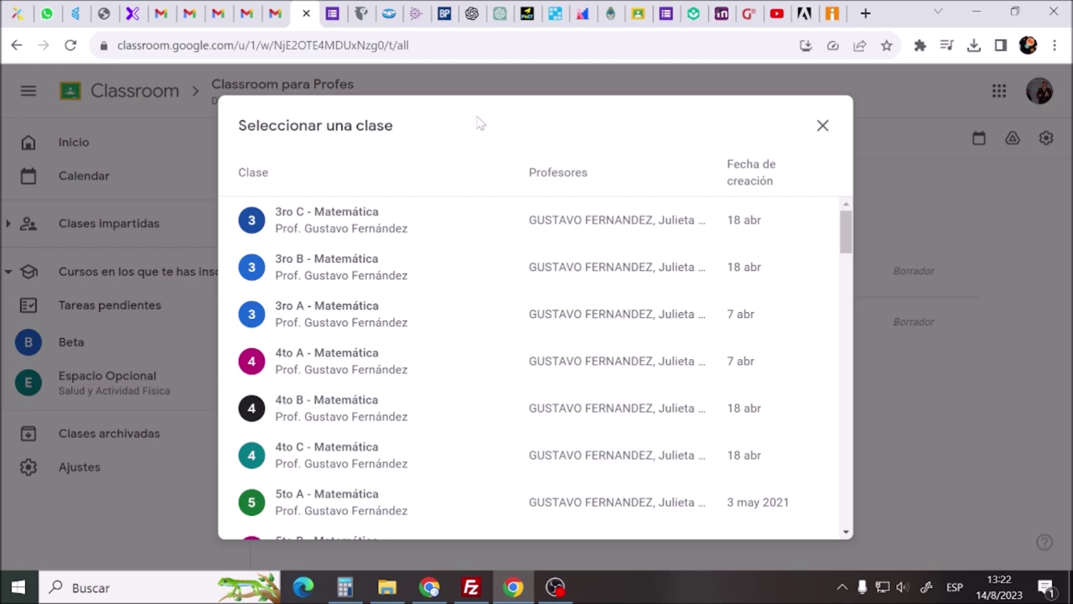
scroll(449, 244, down, 15)
scroll(450, 251, down, 8)
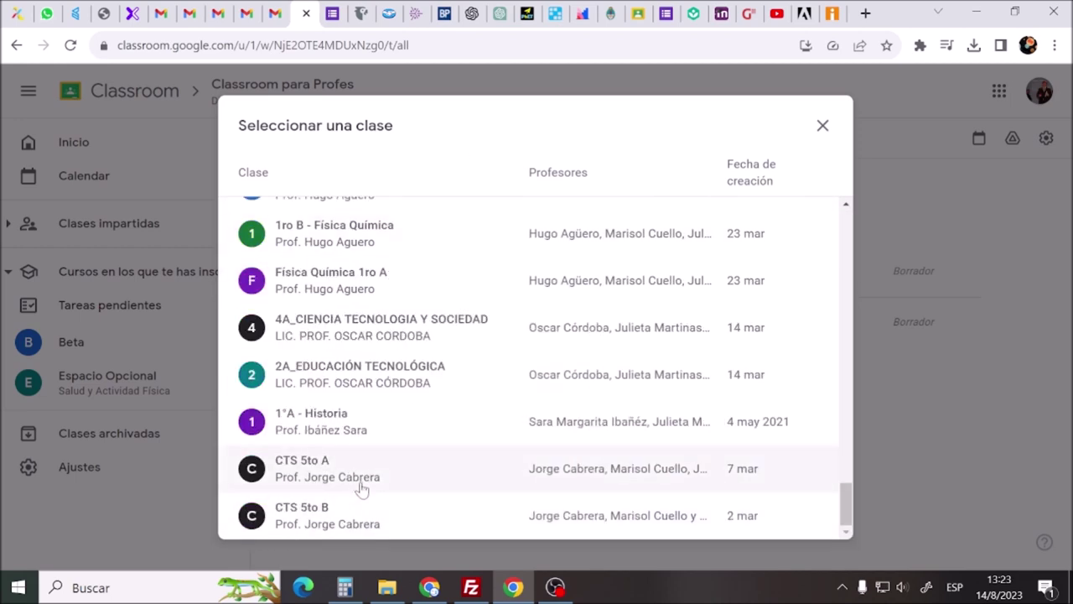
click(361, 489)
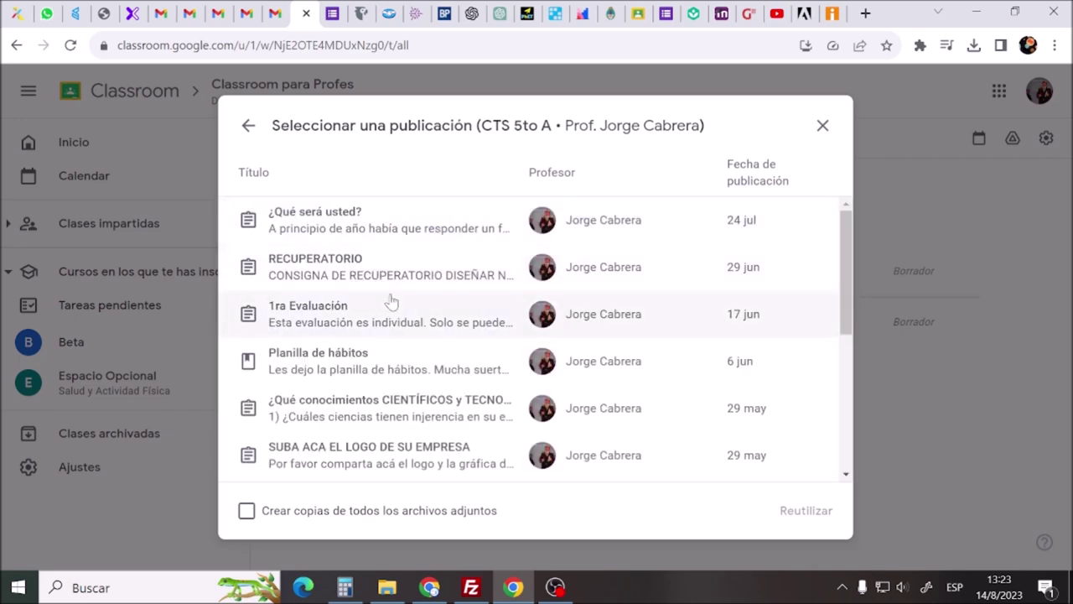
Reuse the post "¿Qué será usted?" as an assignment for this class and look over its contents
click(375, 229)
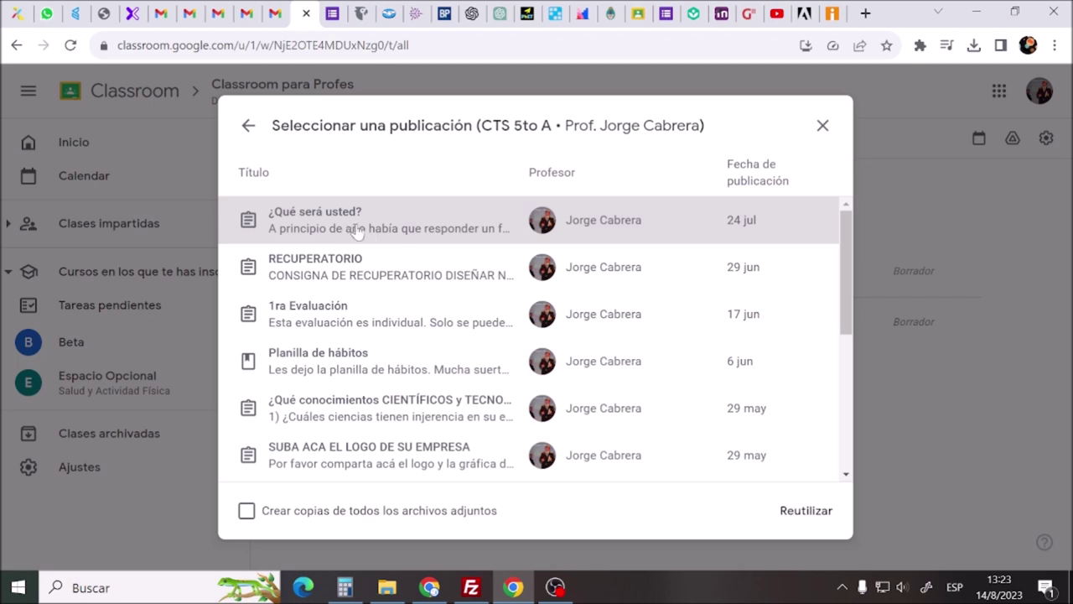
click(802, 515)
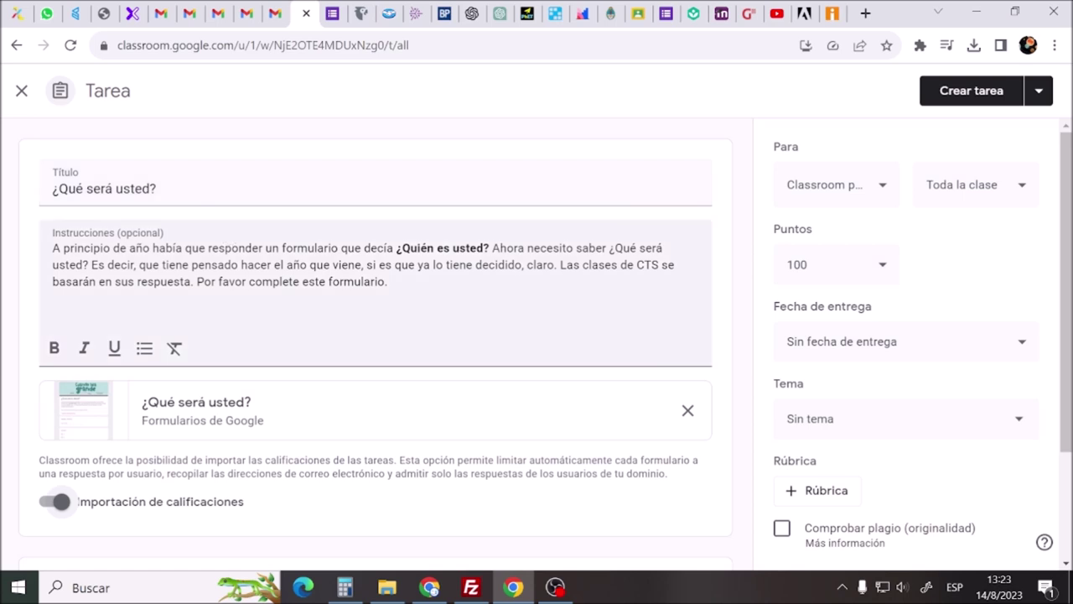
scroll(383, 342, down, 1)
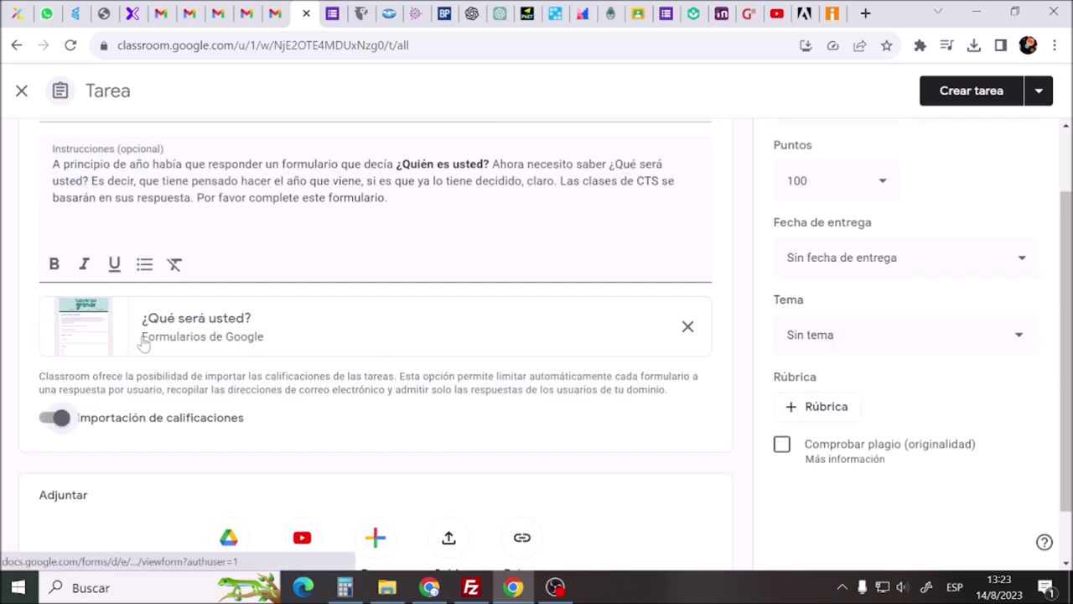
scroll(377, 361, up, 1)
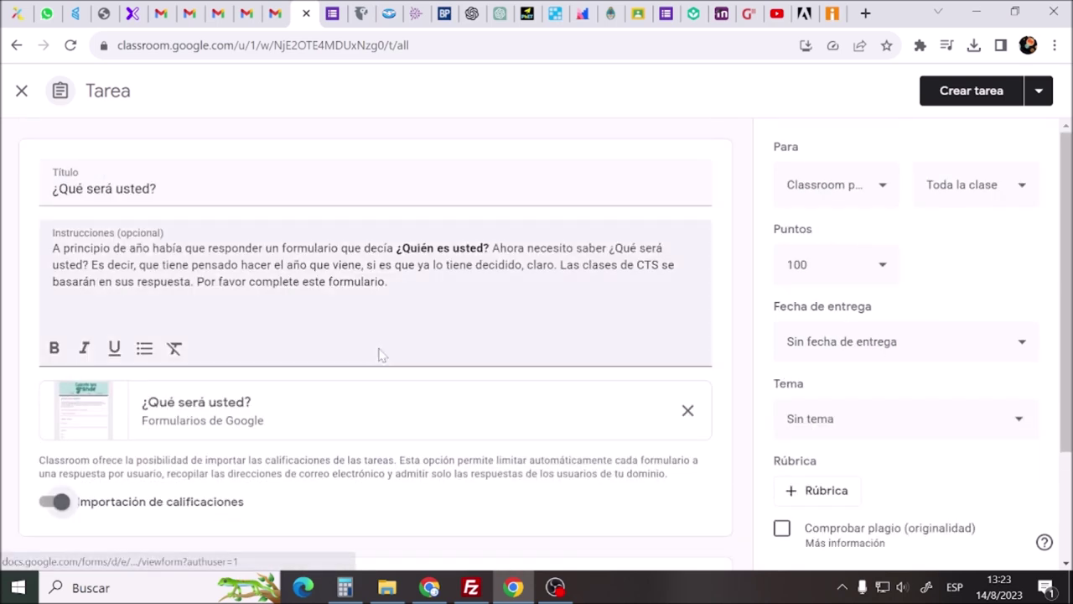